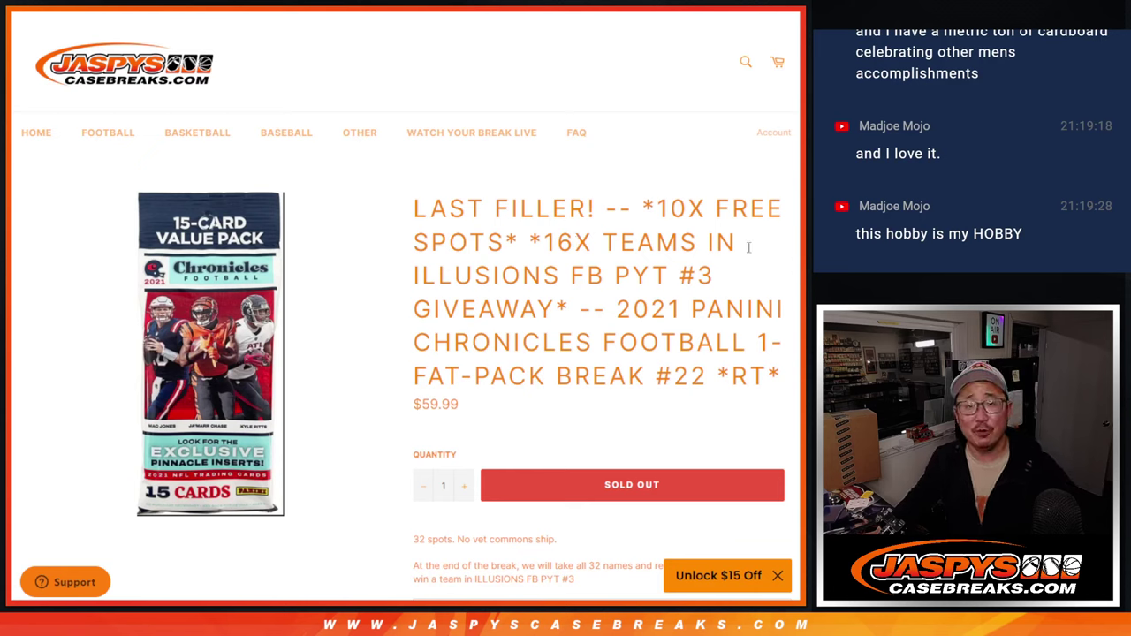
Step: Review the Chronicles Football Break #22 LAST FILLER listing, its team list and enlarged pack image
{"action": "left_click_drag", "start_coordinate": [597, 209], "coordinate": [414, 208]}
{"action": "left_click", "coordinate": [478, 199]}
{"action": "left_click_drag", "start_coordinate": [541, 246], "coordinate": [562, 301]}
{"action": "left_click", "coordinate": [563, 301]}
{"action": "scroll", "coordinate": [599, 342], "scroll_direction": "down", "scroll_amount": 5}
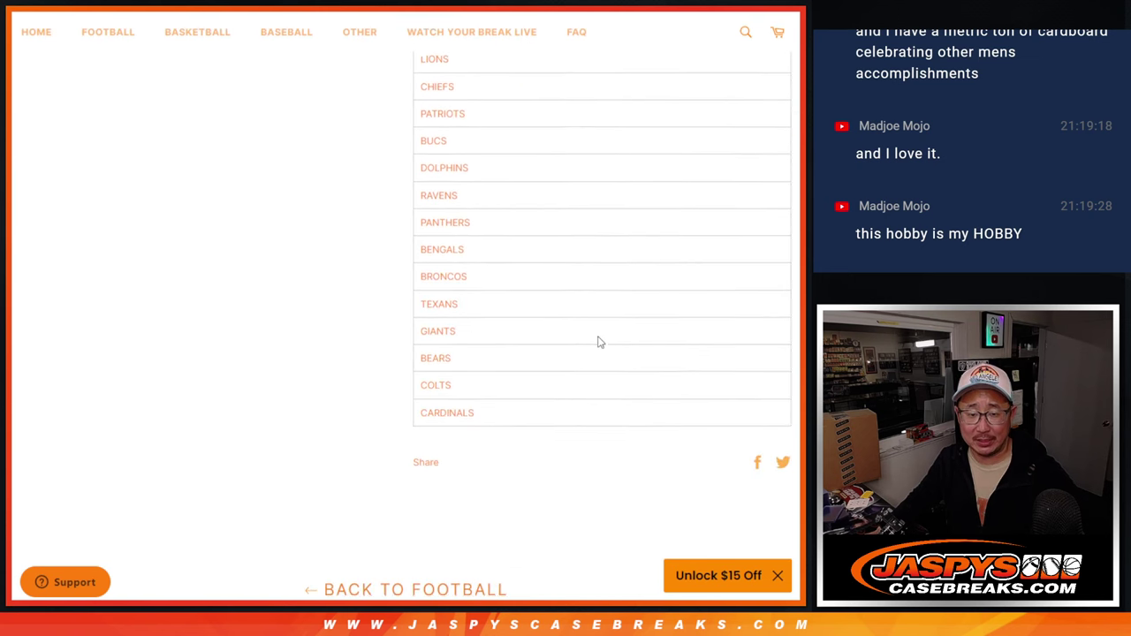
{"action": "scroll", "coordinate": [598, 341], "scroll_direction": "up", "scroll_amount": 7}
{"action": "left_click", "coordinate": [228, 321]}
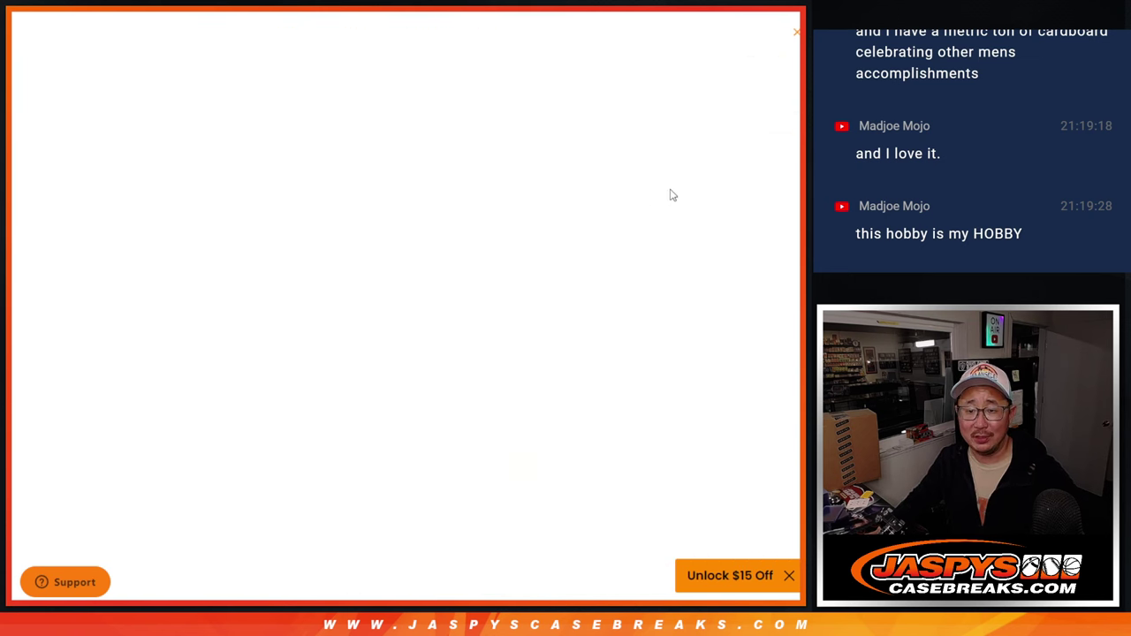
{"action": "left_click", "coordinate": [796, 33]}
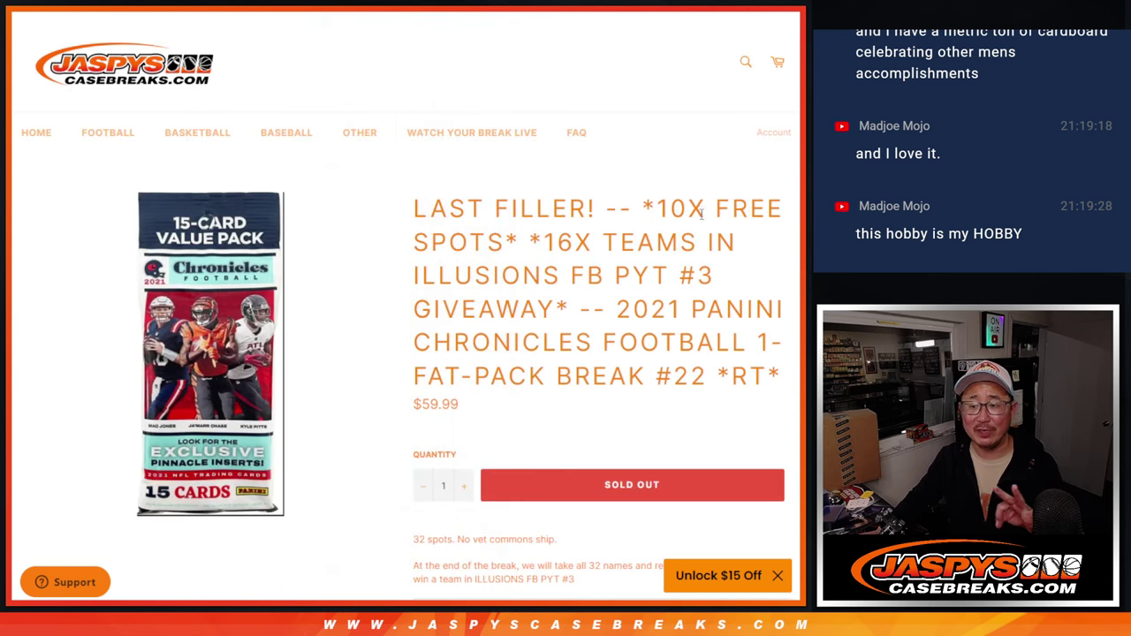
Step: Copy the 22 entrant names in A1:A22 of the spreadsheet
{"action": "key", "text": "ctrl+Tab"}
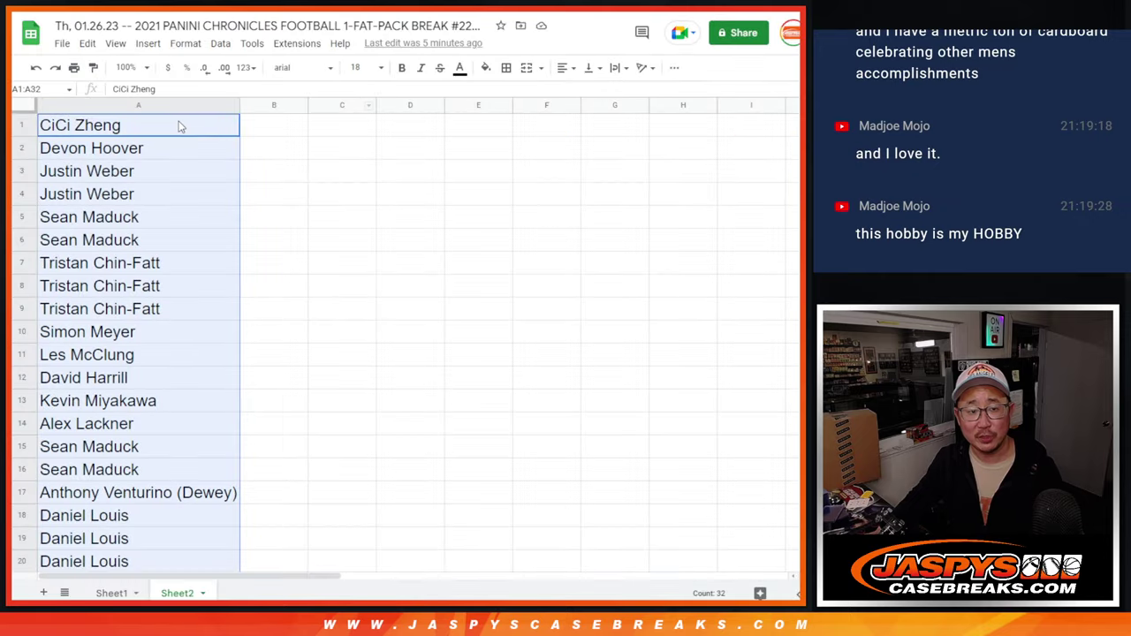
{"action": "left_click", "coordinate": [180, 127]}
{"action": "scroll", "coordinate": [213, 177], "scroll_direction": "down", "scroll_amount": 5}
{"action": "left_click", "coordinate": [234, 286], "text": "shift"}
{"action": "key", "text": "ctrl+c"}
{"action": "scroll", "coordinate": [234, 285], "scroll_direction": "down", "scroll_amount": 2}
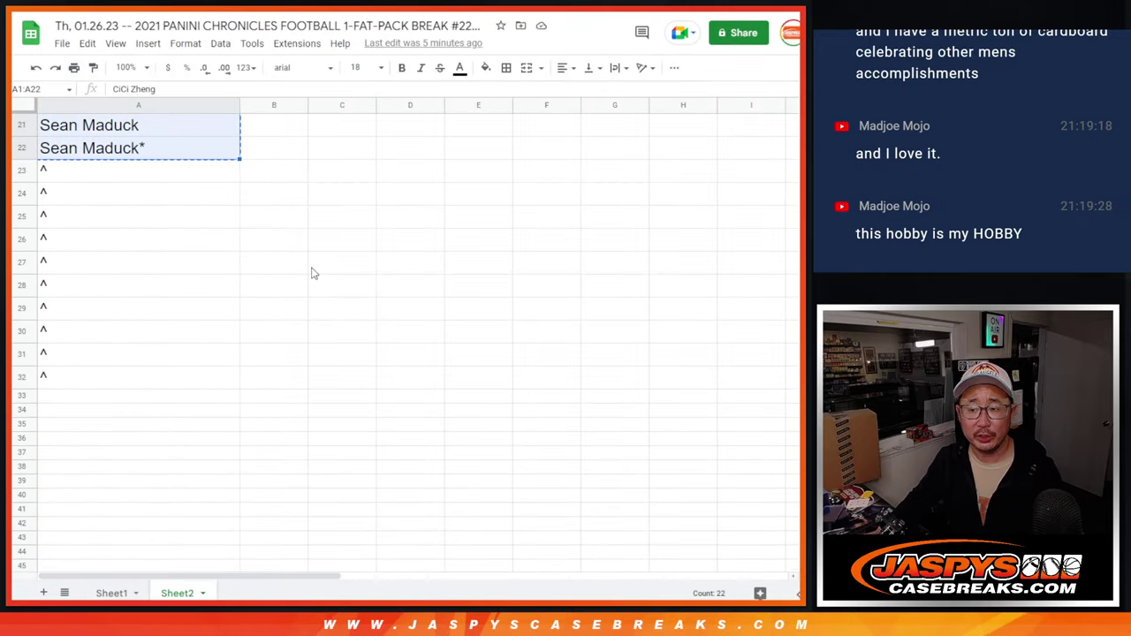
{"action": "scroll", "coordinate": [311, 273], "scroll_direction": "down", "scroll_amount": 2}
{"action": "scroll", "coordinate": [311, 273], "scroll_direction": "up", "scroll_amount": 2}
Step: Paste the names into the List Randomizer and roll the two dice
{"action": "key", "text": "ctrl+Tab"}
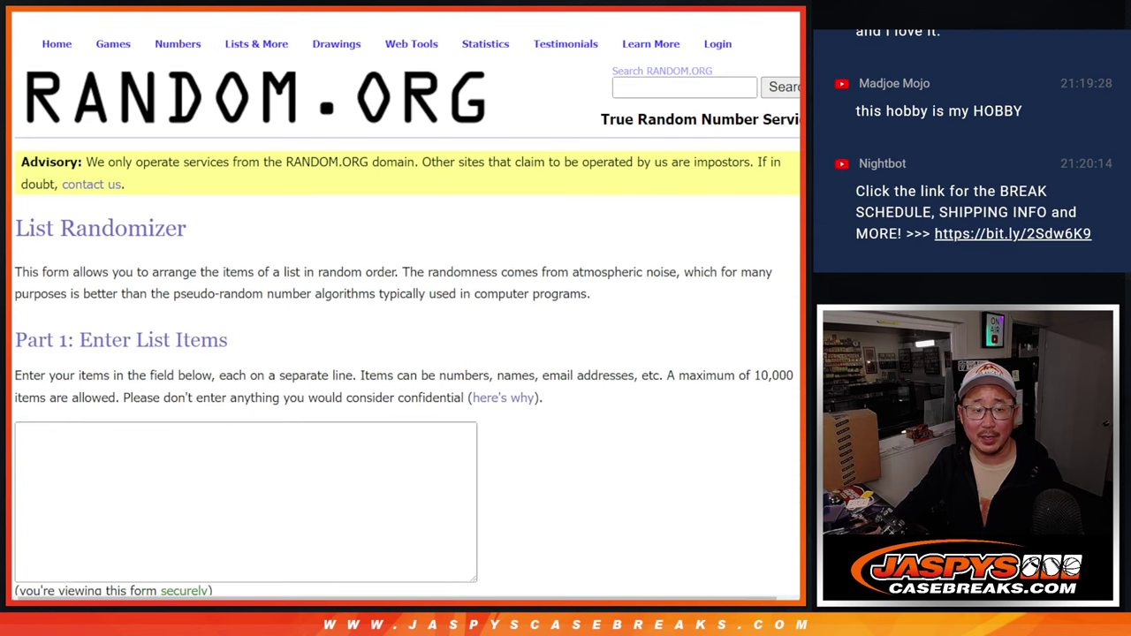
{"action": "left_click", "coordinate": [246, 501]}
{"action": "key", "text": "ctrl+v"}
{"action": "scroll", "coordinate": [523, 366], "scroll_direction": "down", "scroll_amount": 1}
{"action": "scroll", "coordinate": [411, 271], "scroll_direction": "up", "scroll_amount": 3}
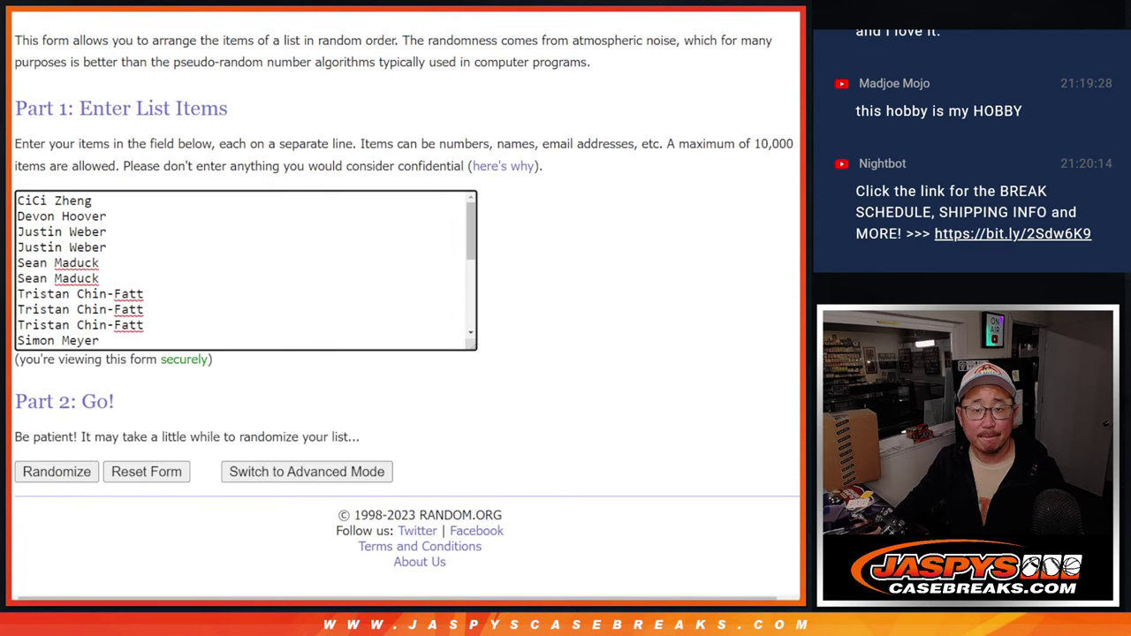
{"action": "key", "text": "ctrl+Tab"}
{"action": "left_click", "coordinate": [31, 365]}
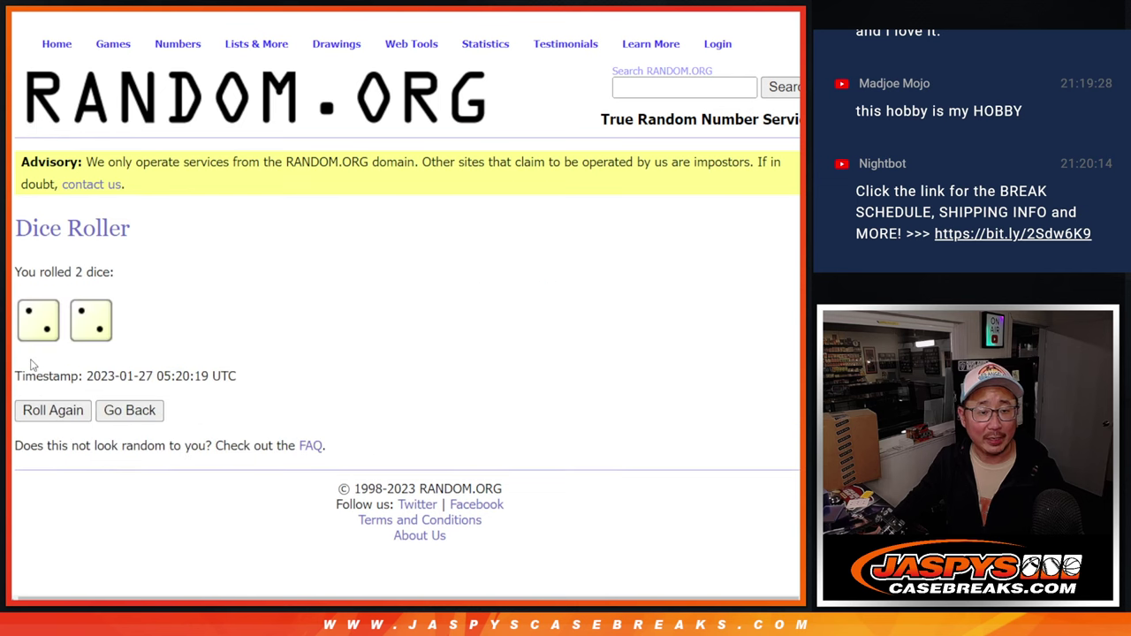
{"action": "key", "text": "ctrl+shift+Tab"}
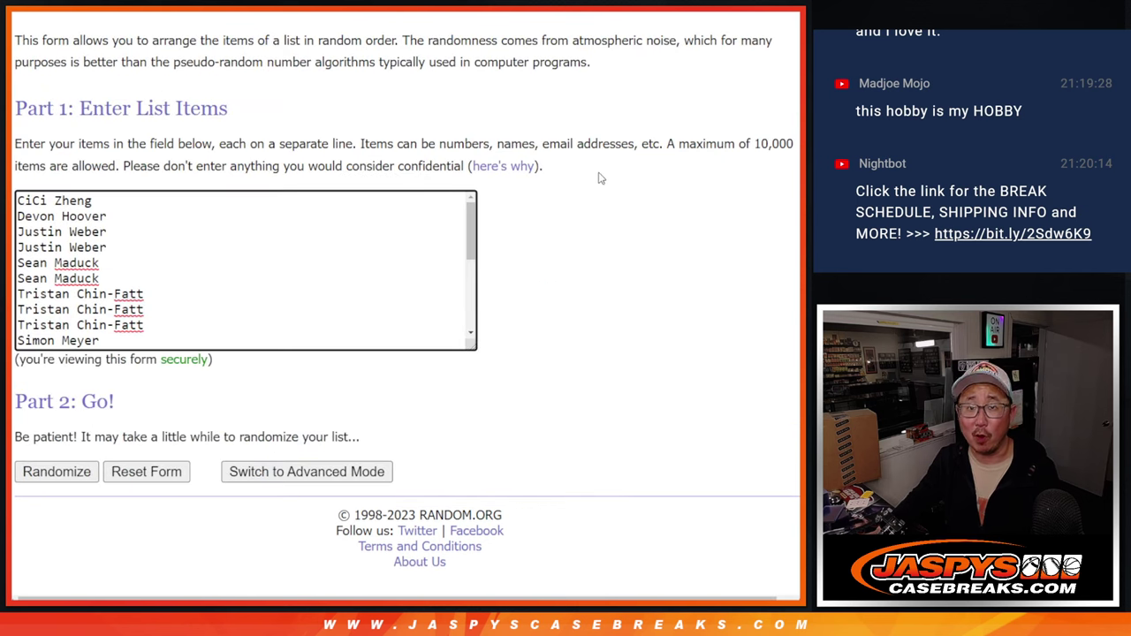
Step: Shuffle the list four times and select the first ten randomized names
{"action": "left_click", "coordinate": [28, 477]}
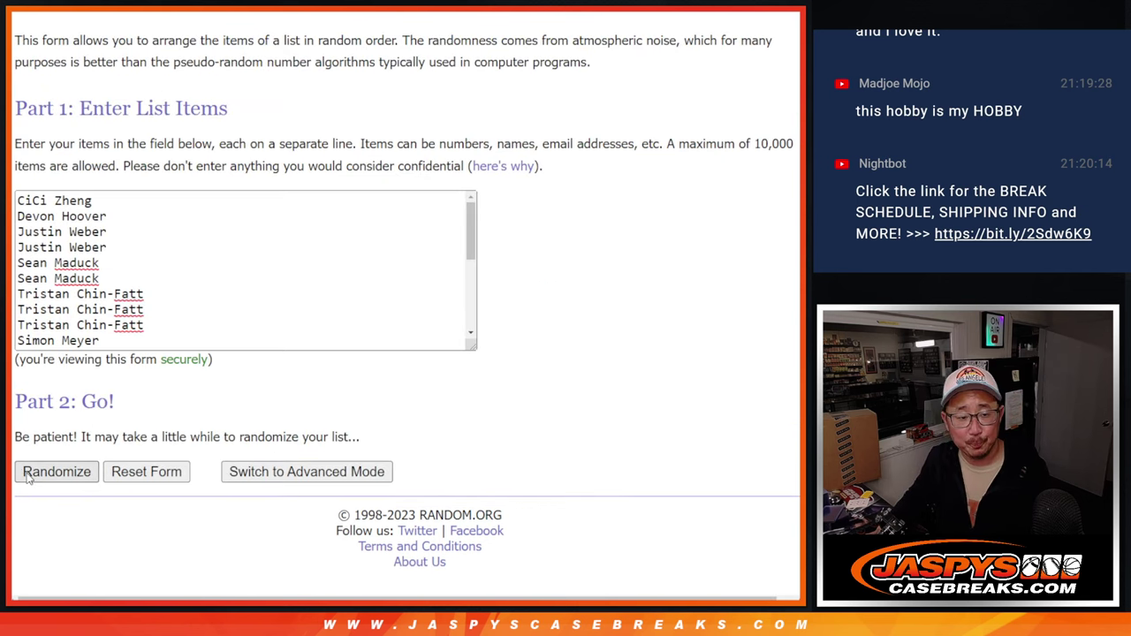
{"action": "left_click", "coordinate": [27, 477]}
{"action": "left_click", "coordinate": [28, 477]}
{"action": "scroll", "coordinate": [28, 477], "scroll_direction": "down", "scroll_amount": 5}
{"action": "left_click", "coordinate": [27, 477]}
{"action": "scroll", "coordinate": [353, 303], "scroll_direction": "down", "scroll_amount": 5}
{"action": "scroll", "coordinate": [285, 400], "scroll_direction": "up", "scroll_amount": 2}
{"action": "scroll", "coordinate": [285, 400], "scroll_direction": "up", "scroll_amount": 1}
{"action": "mouse_move", "coordinate": [51, 191]}
{"action": "left_mouse_down"}
{"action": "mouse_move", "coordinate": [143, 294]}
{"action": "mouse_move", "coordinate": [151, 332]}
{"action": "left_mouse_up"}
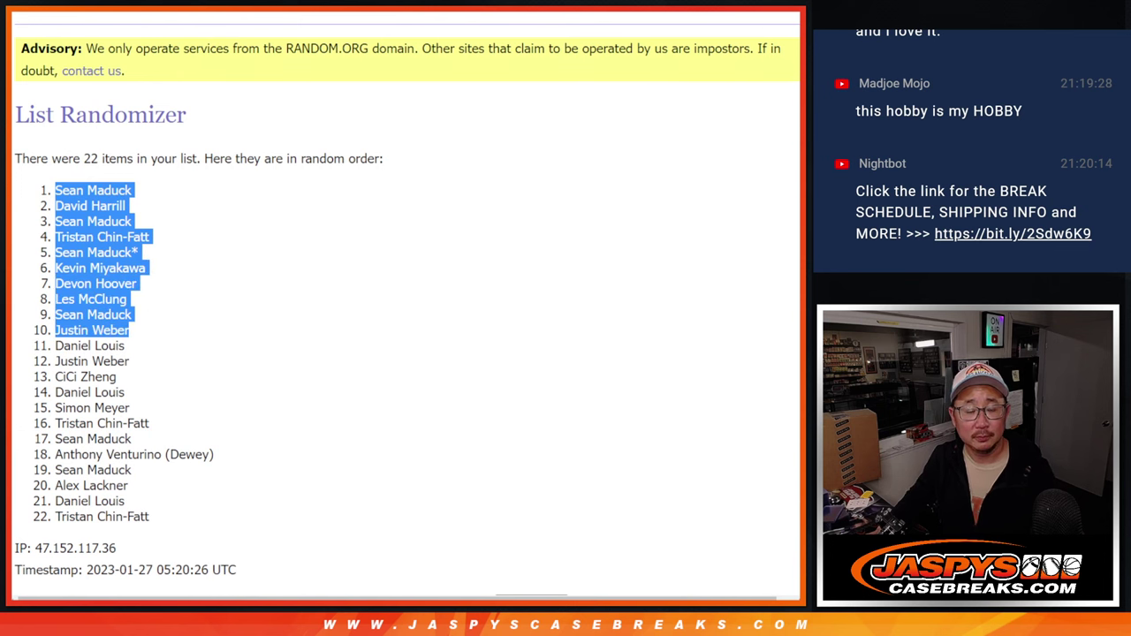
{"action": "key", "text": "alt+Tab"}
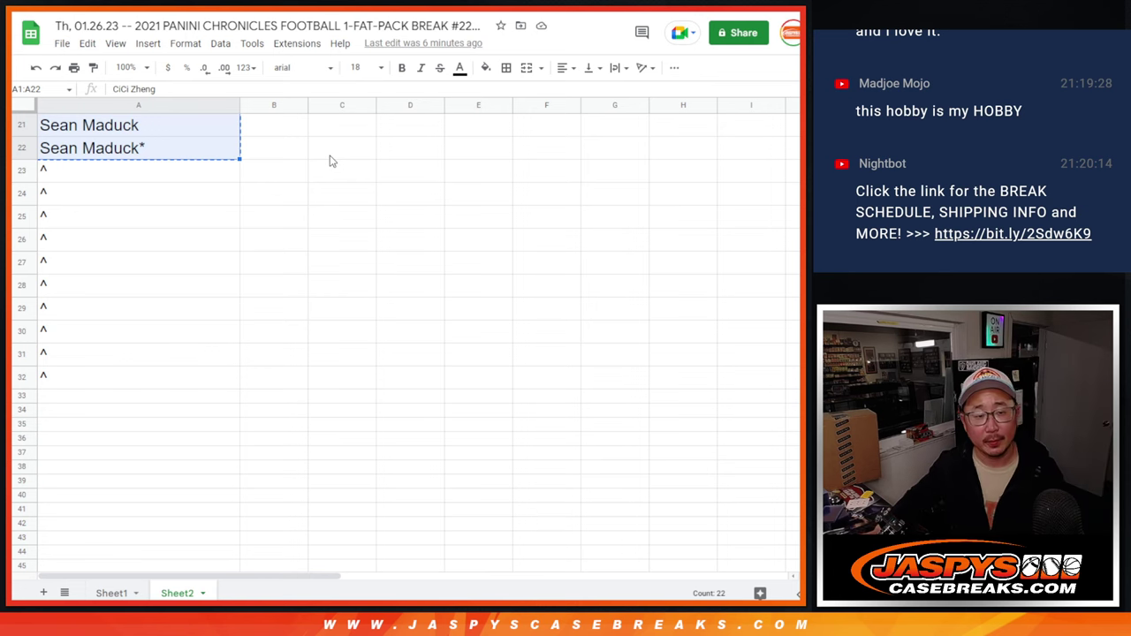
Step: Paste the ten randomized names into A23 at font size 14
{"action": "left_click", "coordinate": [203, 171]}
{"action": "key", "text": "ctrl+v"}
{"action": "left_click", "coordinate": [360, 67]}
{"action": "left_click", "coordinate": [361, 242]}
Step: Tag each name in A23:A32 with a ^ mark
{"action": "left_click", "coordinate": [161, 172]}
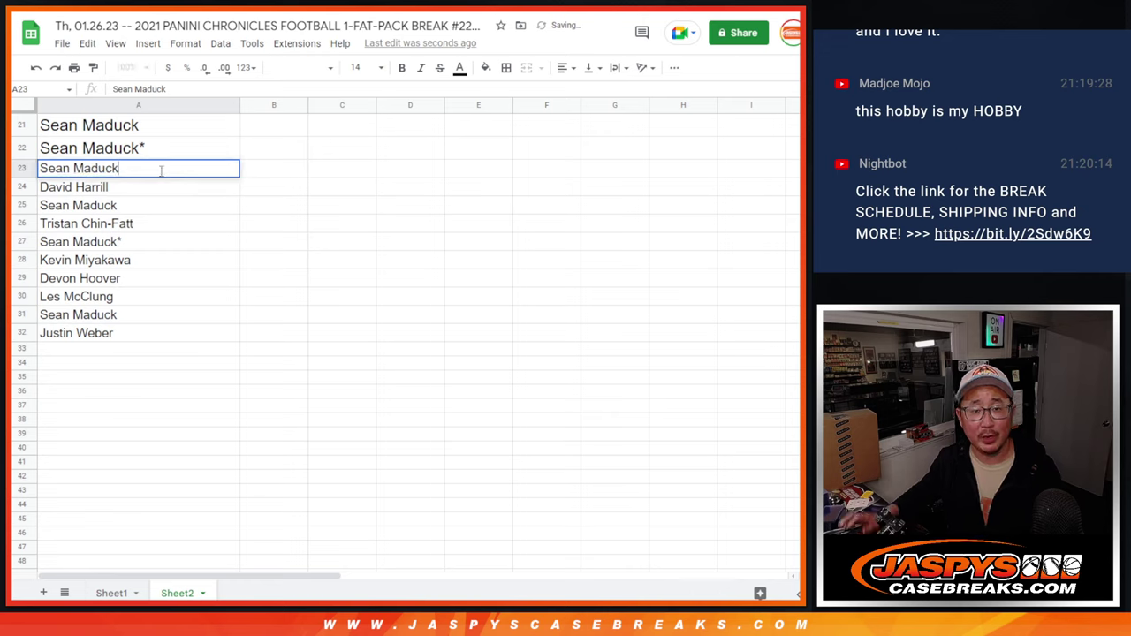
{"action": "type", "text": "*"}
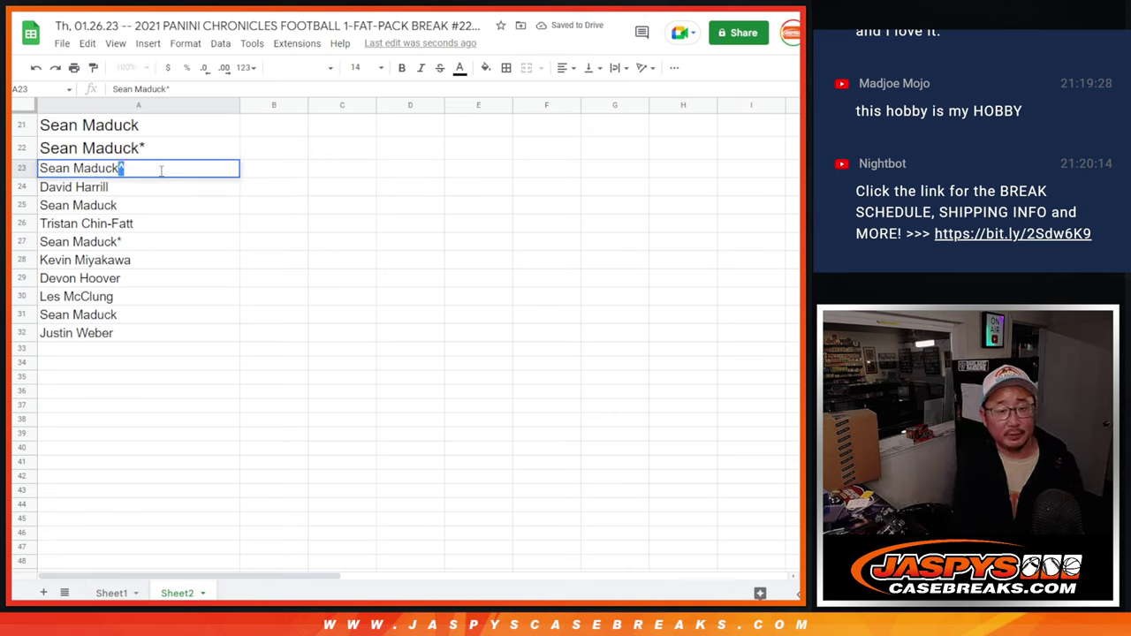
{"action": "key", "text": "Return"}
{"action": "key", "text": "Return"}
{"action": "type", "text": "^"}
{"action": "key", "text": "Return"}
{"action": "key", "text": "Return"}
{"action": "type", "text": "^"}
{"action": "key", "text": "Return"}
{"action": "key", "text": "Return"}
{"action": "type", "text": "^"}
{"action": "key", "text": "Return"}
{"action": "key", "text": "Return"}
{"action": "type", "text": "^"}
{"action": "key", "text": "Return"}
{"action": "key", "text": "Return"}
{"action": "type", "text": "^"}
{"action": "key", "text": "Return"}
{"action": "key", "text": "Return"}
{"action": "type", "text": "^"}
{"action": "key", "text": "Return"}
{"action": "key", "text": "Return"}
{"action": "type", "text": "^"}
{"action": "key", "text": "Return"}
{"action": "key", "text": "Return"}
{"action": "type", "text": "^"}
{"action": "key", "text": "Return"}
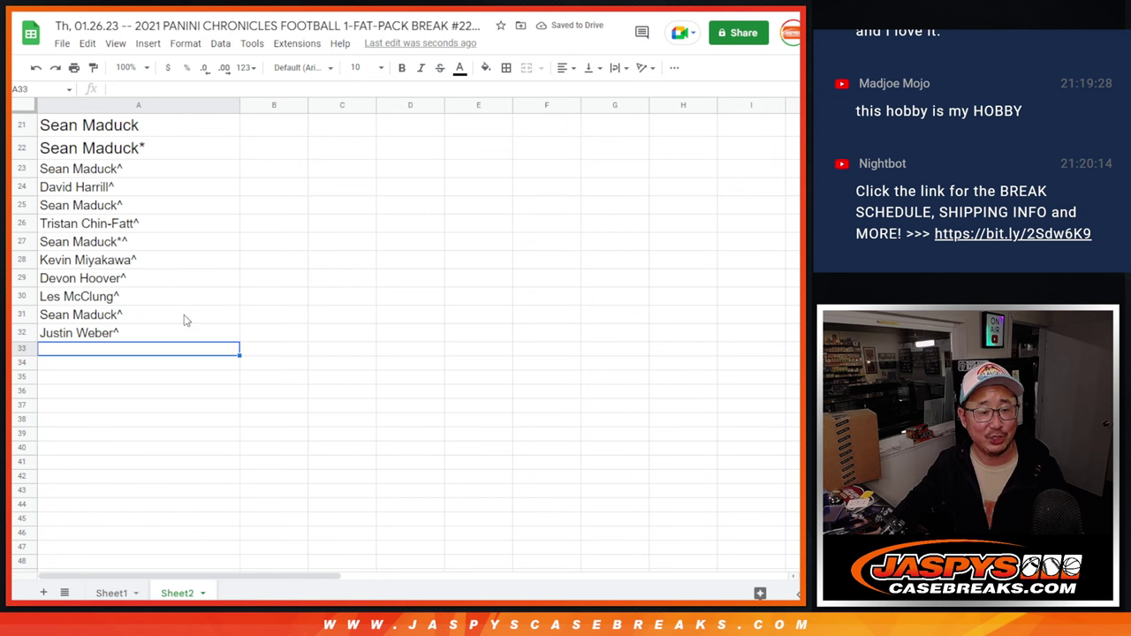
Step: Select and copy all 32 names in A1:A32
{"action": "left_click", "coordinate": [131, 335]}
{"action": "scroll", "coordinate": [197, 327], "scroll_direction": "up", "scroll_amount": 5}
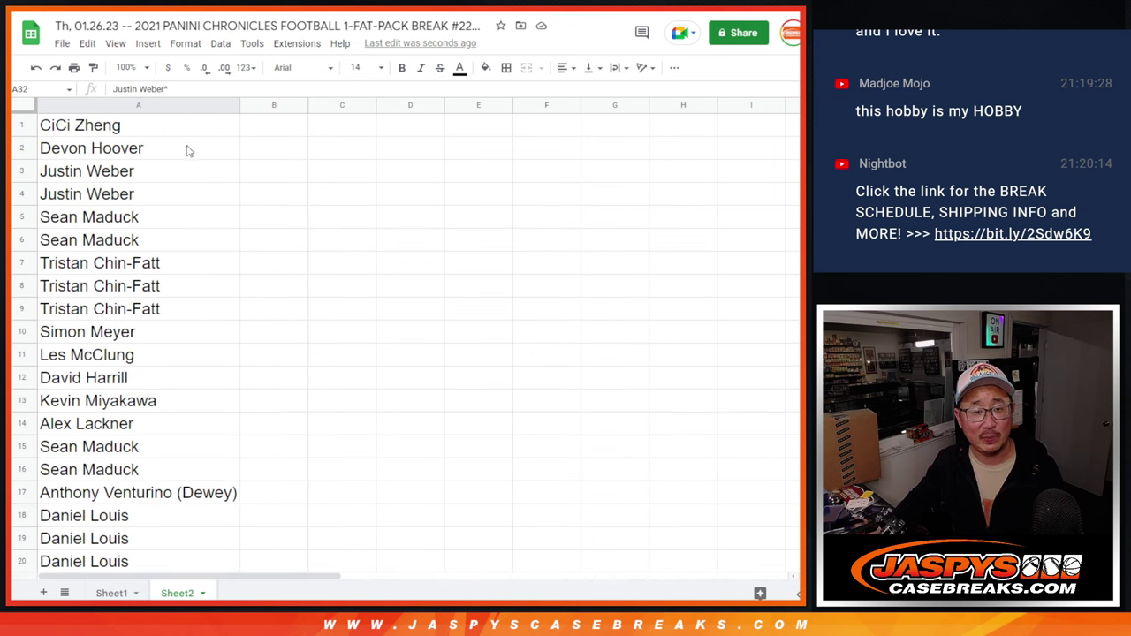
{"action": "key", "text": "ctrl+shift+Up"}
{"action": "key", "text": "ctrl+c"}
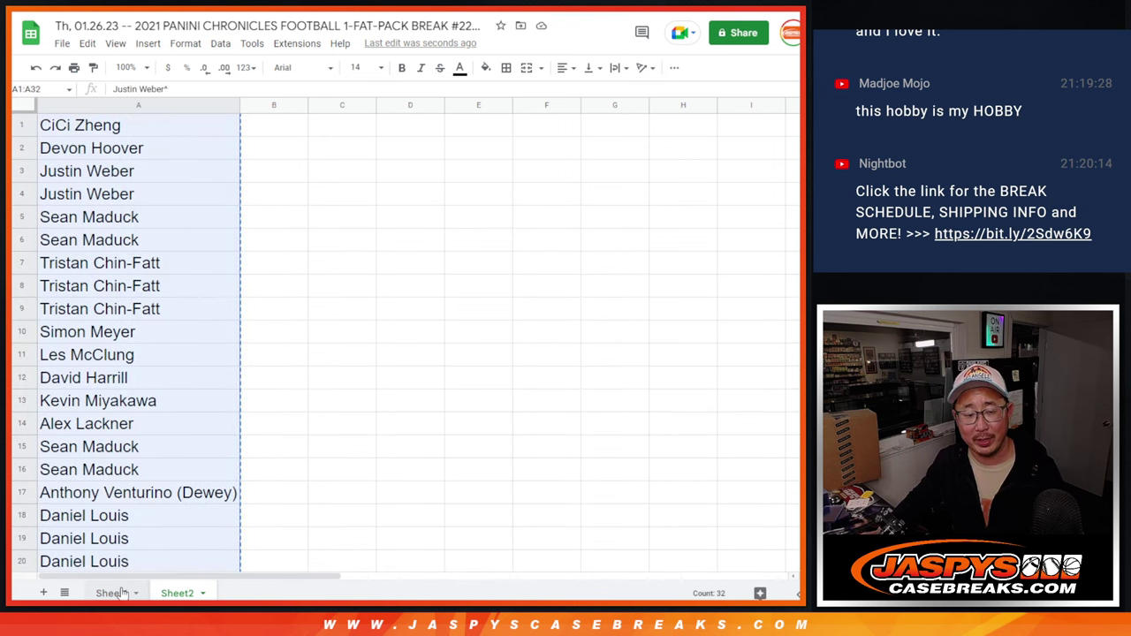
Step: Add a blank Sheet3 and paste the 32 names into the List Randomizer
{"action": "left_click", "coordinate": [43, 593]}
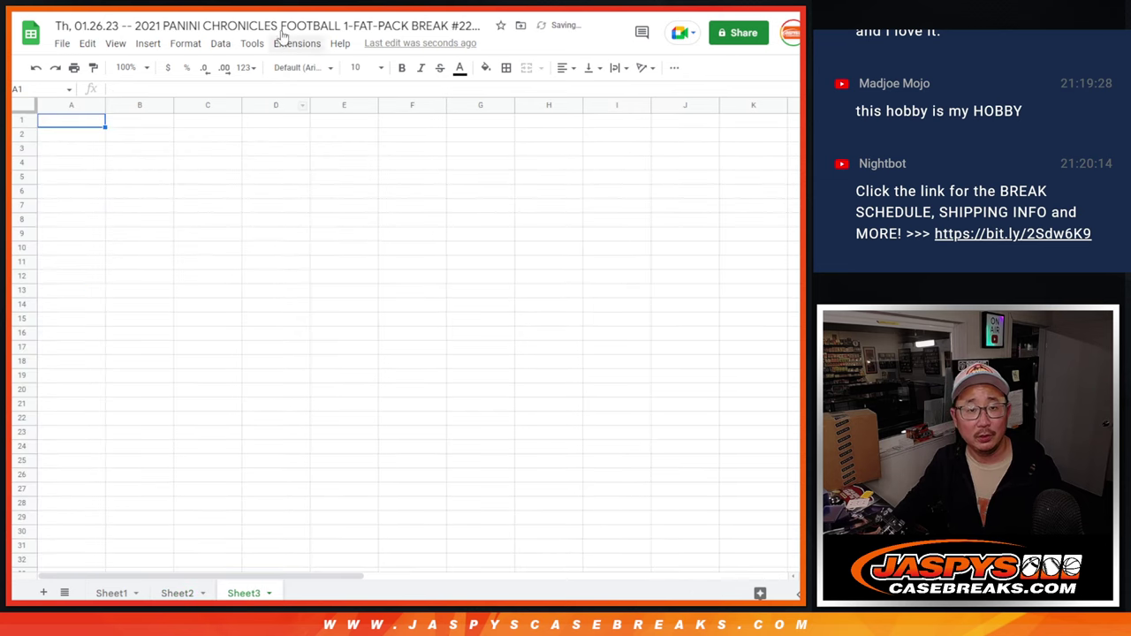
{"action": "key", "text": "ctrl+Tab"}
{"action": "left_click", "coordinate": [376, 517]}
{"action": "key", "text": "ctrl+v"}
{"action": "scroll", "coordinate": [376, 517], "scroll_direction": "up", "scroll_amount": 10}
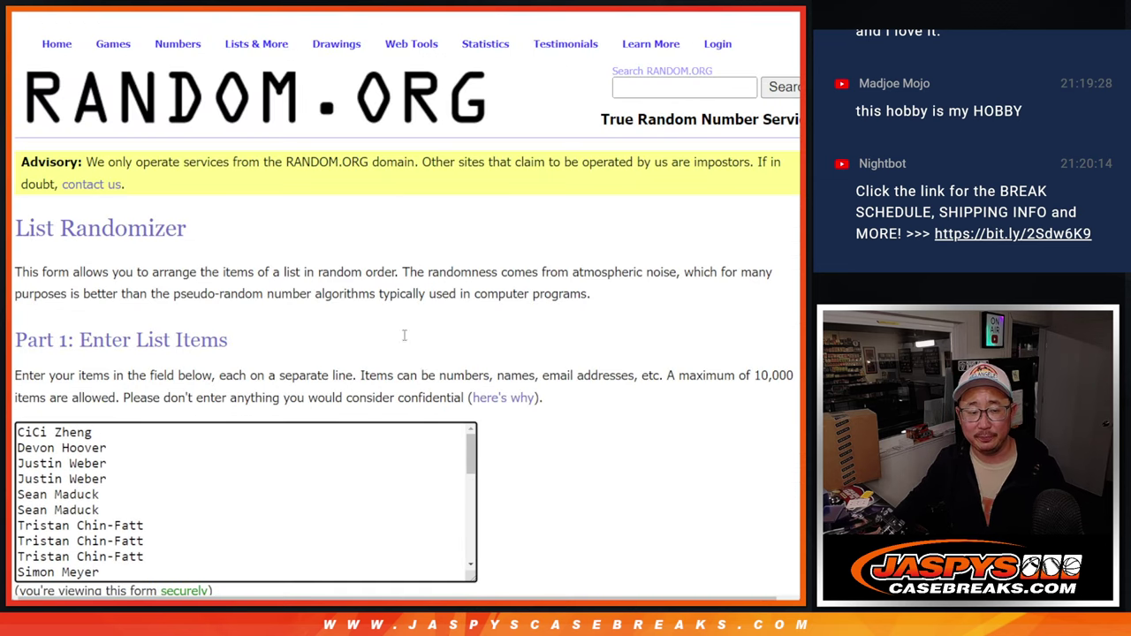
Step: Roll the dice and shuffle the 32 names five times
{"action": "key", "text": "ctrl+Tab"}
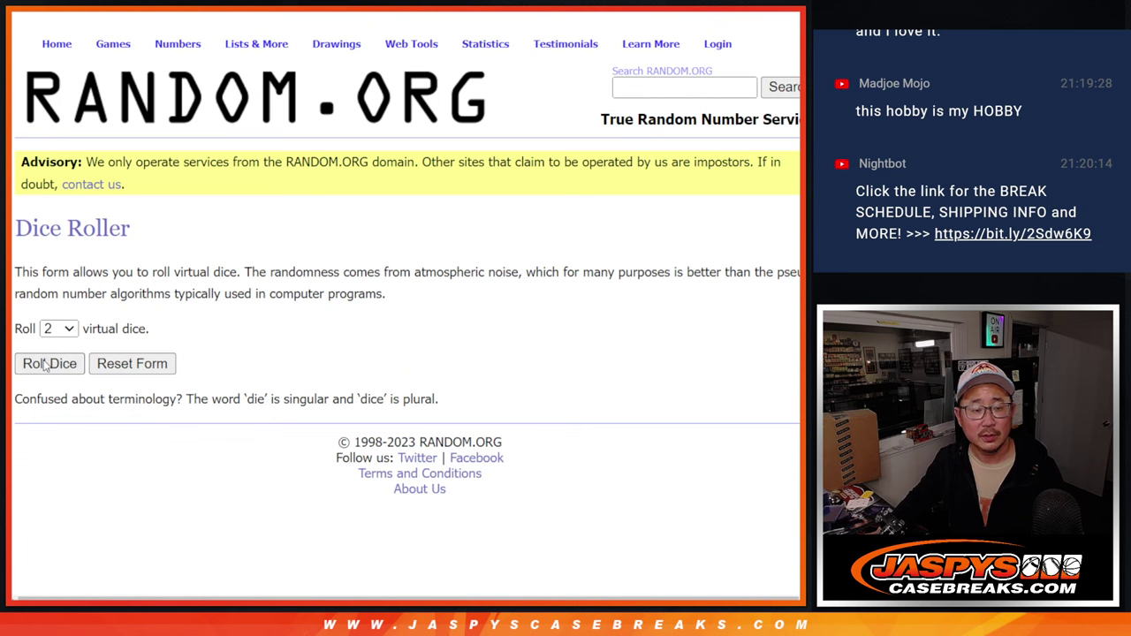
{"action": "left_click", "coordinate": [44, 366]}
{"action": "key", "text": "ctrl+Tab"}
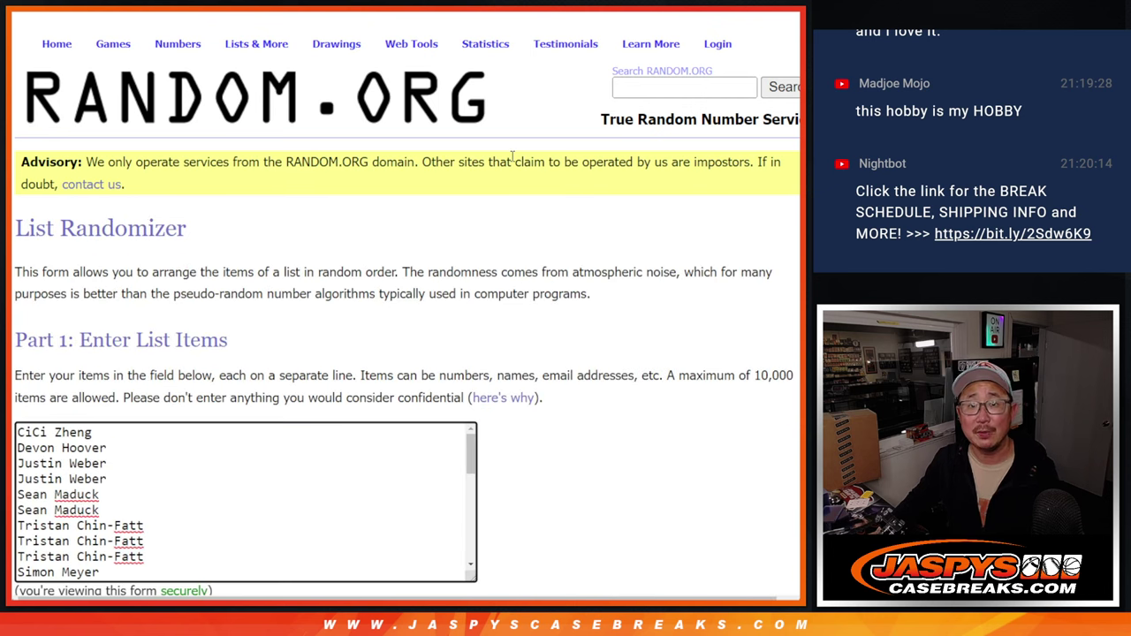
{"action": "scroll", "coordinate": [537, 220], "scroll_direction": "down", "scroll_amount": 3}
{"action": "left_click", "coordinate": [37, 477]}
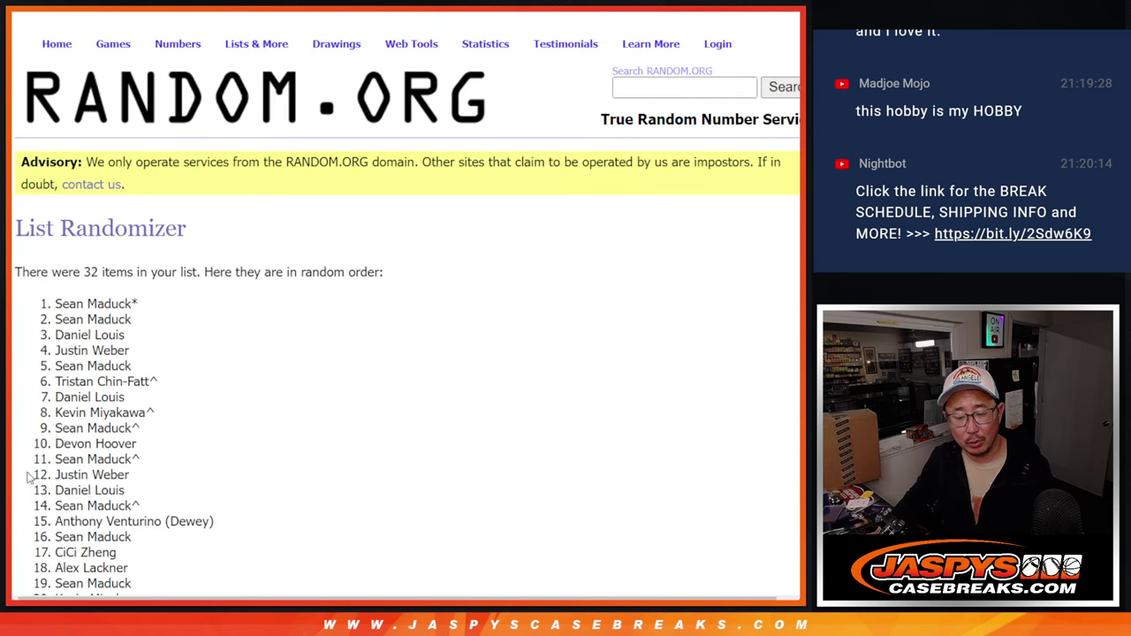
{"action": "scroll", "coordinate": [31, 477], "scroll_direction": "down", "scroll_amount": 5}
{"action": "left_click", "coordinate": [31, 472]}
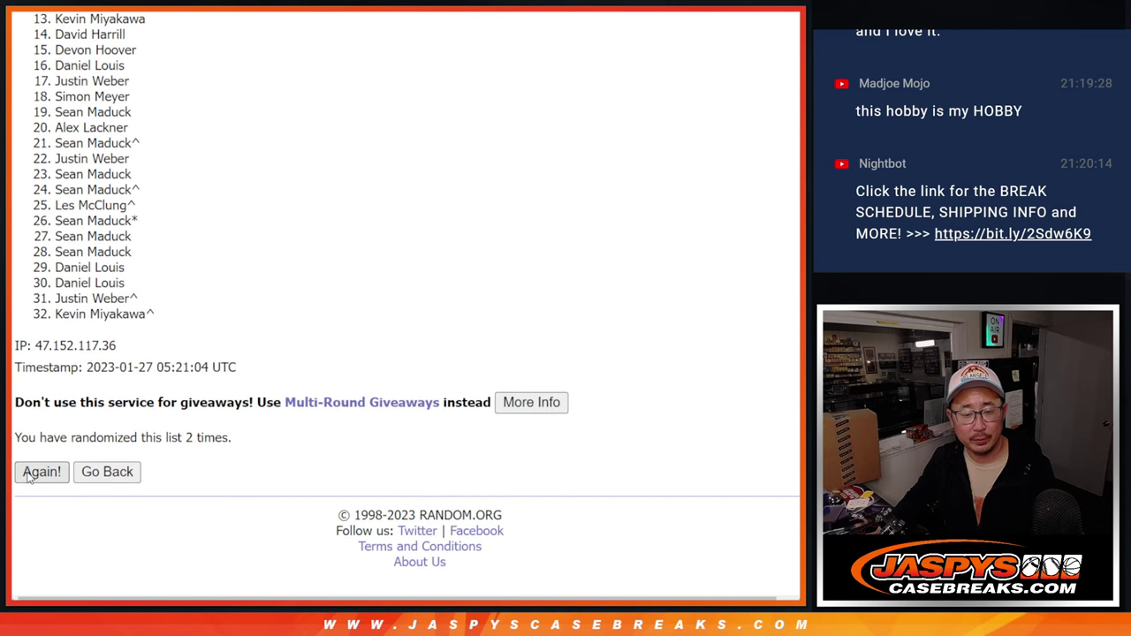
{"action": "left_click", "coordinate": [29, 475]}
{"action": "left_click", "coordinate": [29, 476]}
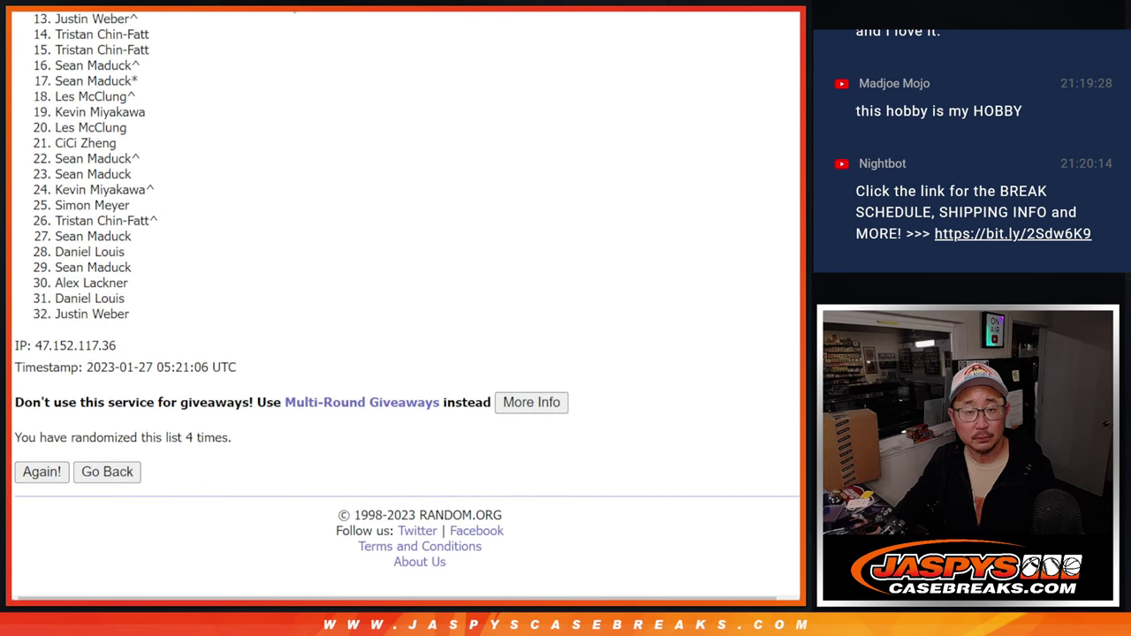
{"action": "key", "text": "ctrl+Tab"}
{"action": "key", "text": "ctrl+Tab"}
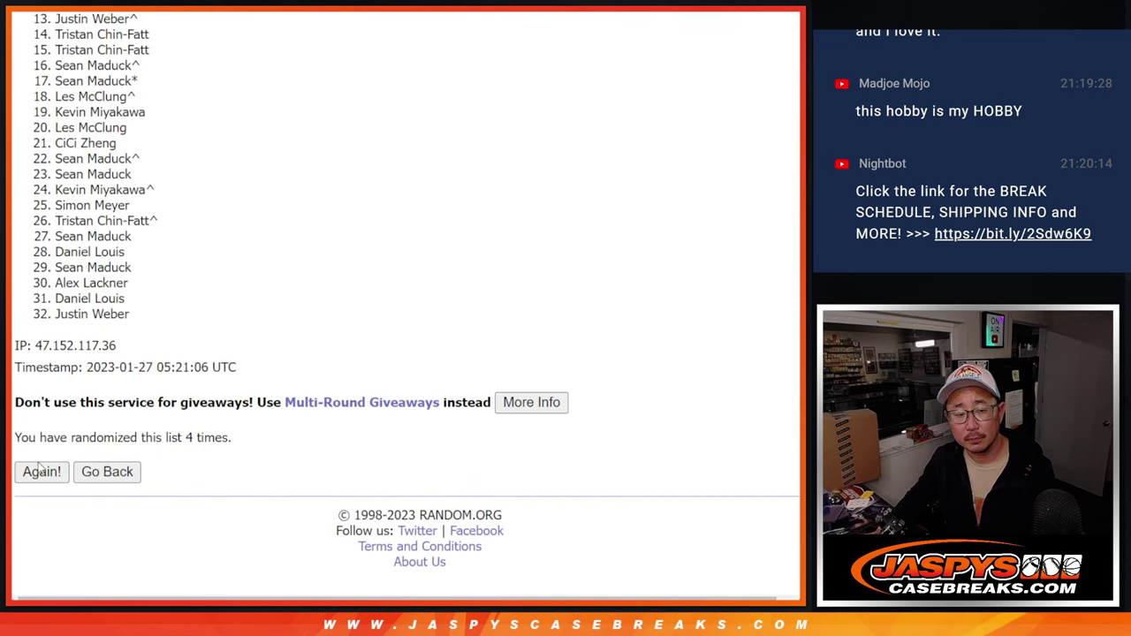
{"action": "left_click", "coordinate": [39, 470]}
{"action": "scroll", "coordinate": [194, 406], "scroll_direction": "down", "scroll_amount": 3}
{"action": "scroll", "coordinate": [89, 168], "scroll_direction": "up", "scroll_amount": 3}
Step: Copy the shuffled names and paste them into Sheet3
{"action": "mouse_move", "coordinate": [50, 105]}
{"action": "left_mouse_down"}
{"action": "mouse_move", "coordinate": [132, 592]}
{"action": "mouse_move", "coordinate": [134, 316]}
{"action": "left_mouse_up"}
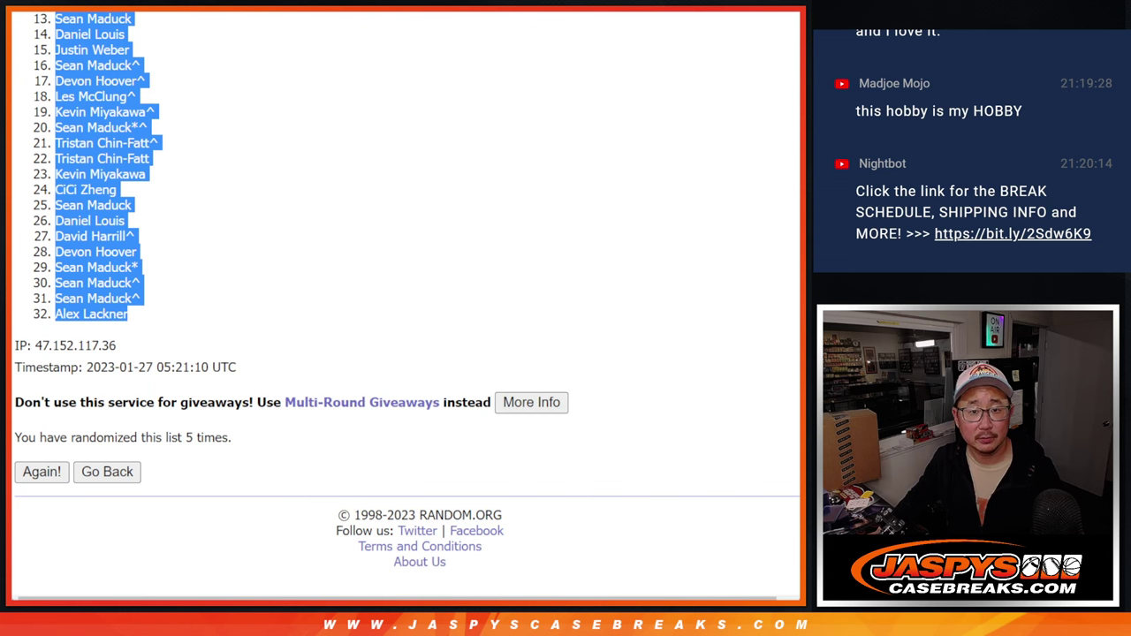
{"action": "key", "text": "ctrl+c"}
{"action": "key", "text": "alt+Tab"}
{"action": "key", "text": "ctrl+v"}
{"action": "key", "text": "alt+Tab"}
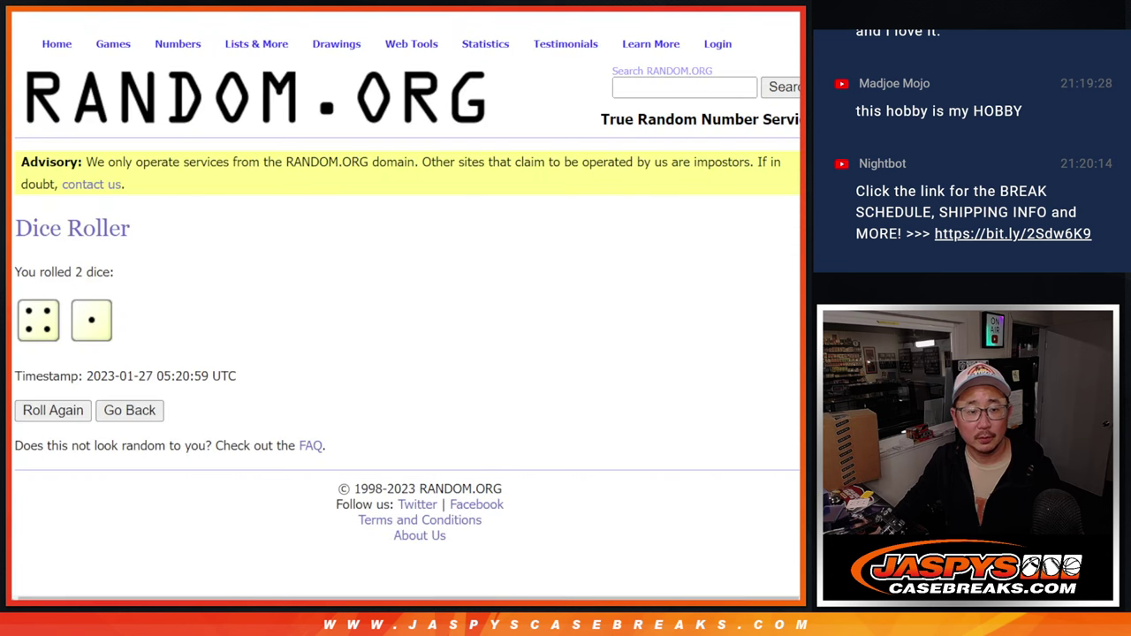
Step: Shuffle the 32 NFL teams five times and select the final order
{"action": "key", "text": "ctrl+Tab"}
{"action": "key", "text": "ctrl+Tab"}
{"action": "scroll", "coordinate": [141, 528], "scroll_direction": "down", "scroll_amount": 2}
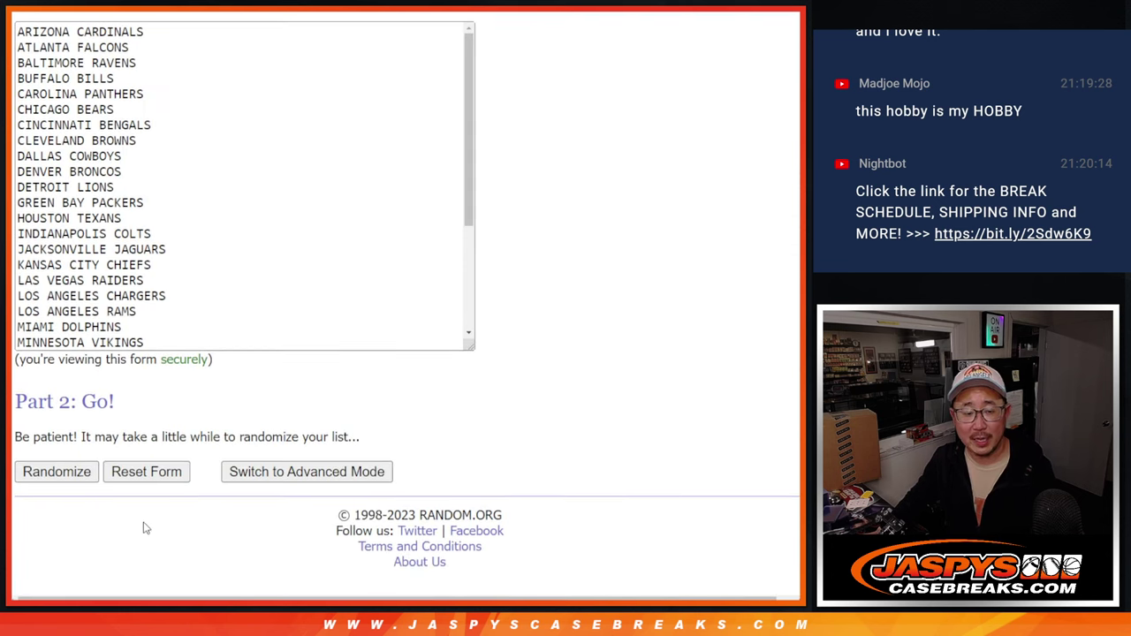
{"action": "left_click", "coordinate": [53, 480]}
{"action": "scroll", "coordinate": [40, 477], "scroll_direction": "down", "scroll_amount": 5}
{"action": "left_click", "coordinate": [40, 478]}
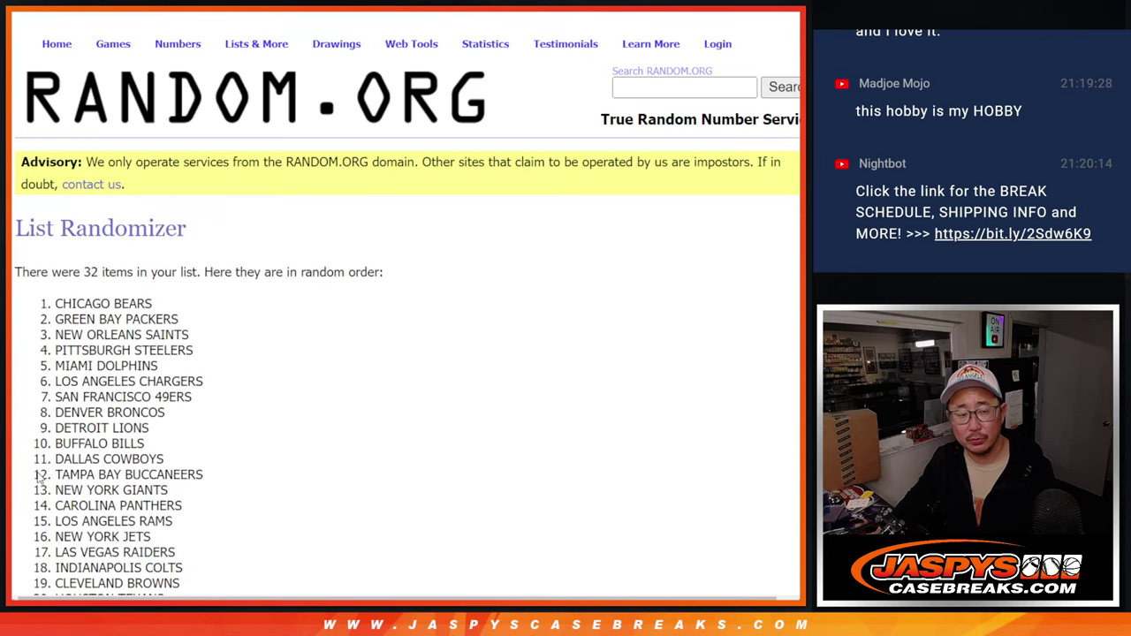
{"action": "scroll", "coordinate": [39, 478], "scroll_direction": "down", "scroll_amount": 5}
{"action": "left_click", "coordinate": [39, 478]}
{"action": "scroll", "coordinate": [40, 478], "scroll_direction": "down", "scroll_amount": 5}
{"action": "left_click", "coordinate": [40, 478]}
{"action": "scroll", "coordinate": [39, 478], "scroll_direction": "down", "scroll_amount": 5}
{"action": "key", "text": "F5"}
{"action": "scroll", "coordinate": [386, 303], "scroll_direction": "down", "scroll_amount": 5}
{"action": "scroll", "coordinate": [276, 362], "scroll_direction": "up", "scroll_amount": 5}
{"action": "mouse_move", "coordinate": [55, 173]}
{"action": "left_mouse_down"}
{"action": "mouse_move", "coordinate": [248, 579]}
{"action": "mouse_move", "coordinate": [215, 402]}
{"action": "mouse_move", "coordinate": [214, 320]}
{"action": "left_mouse_up"}
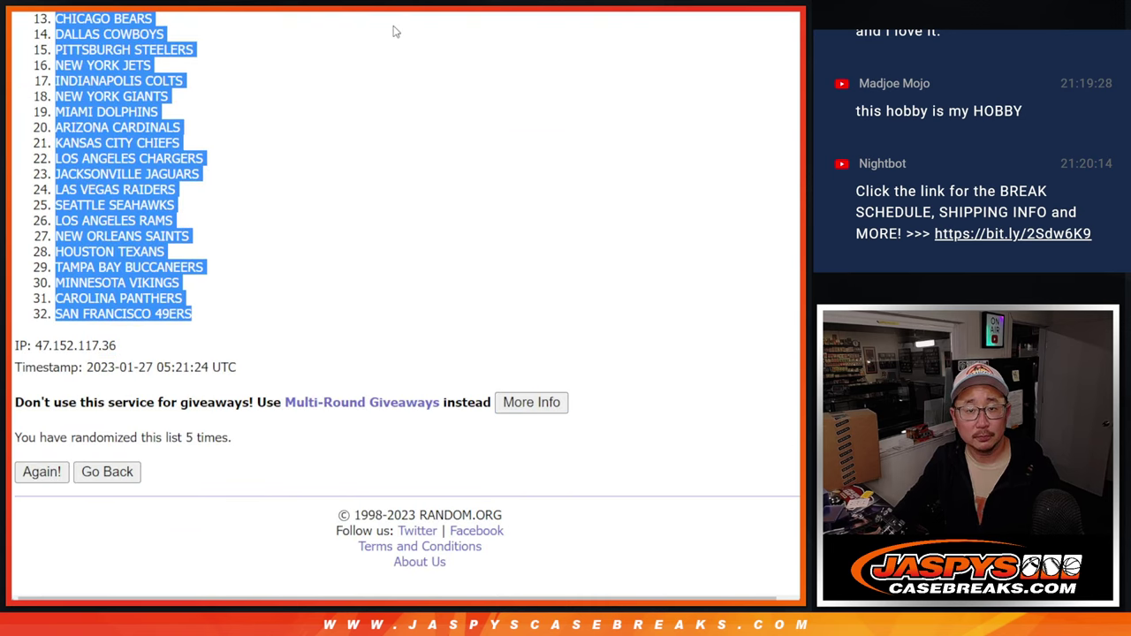
Step: Paste the shuffled teams into column B starting at B1
{"action": "key", "text": "ctrl+c"}
{"action": "key", "text": "ctrl+Tab"}
{"action": "left_click", "coordinate": [142, 121]}
{"action": "key", "text": "ctrl+v"}
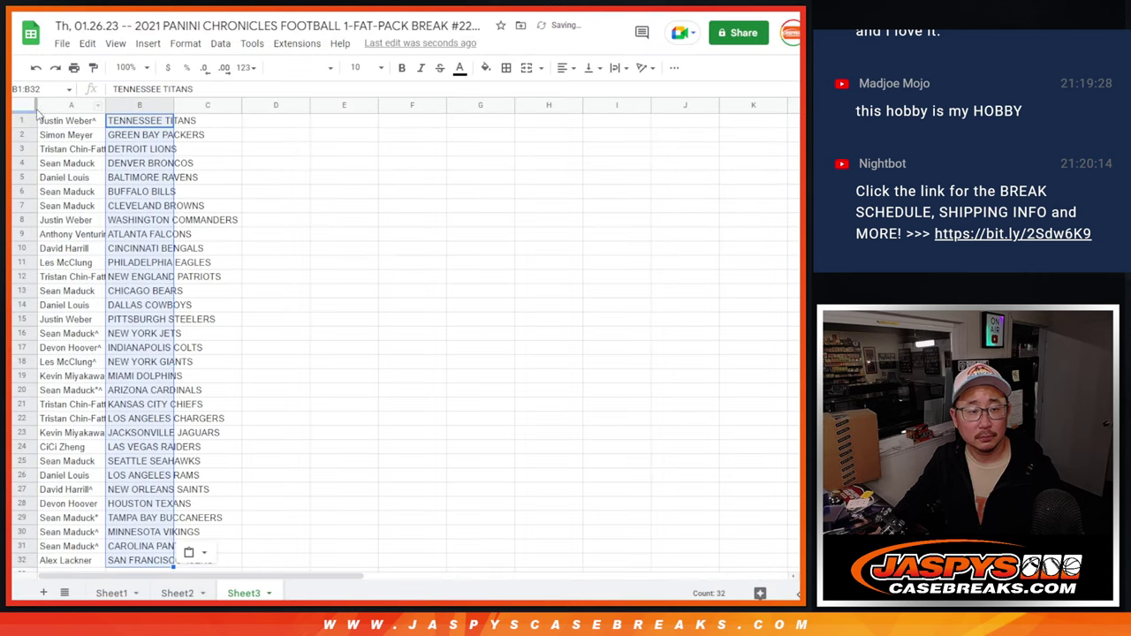
Step: Set the whole sheet to Vollkorn size 12 and zoom to 150%
{"action": "key", "text": "ctrl+a"}
{"action": "left_click", "coordinate": [296, 67]}
{"action": "left_click", "coordinate": [319, 200]}
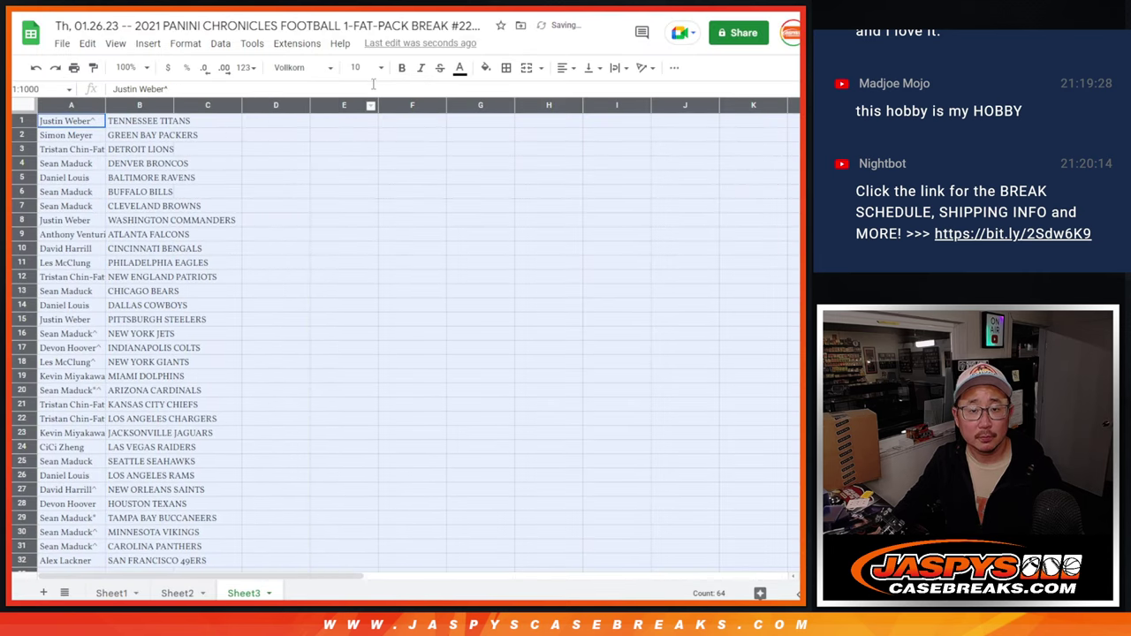
{"action": "left_click", "coordinate": [363, 68]}
{"action": "left_click", "coordinate": [358, 221]}
{"action": "left_click", "coordinate": [127, 68]}
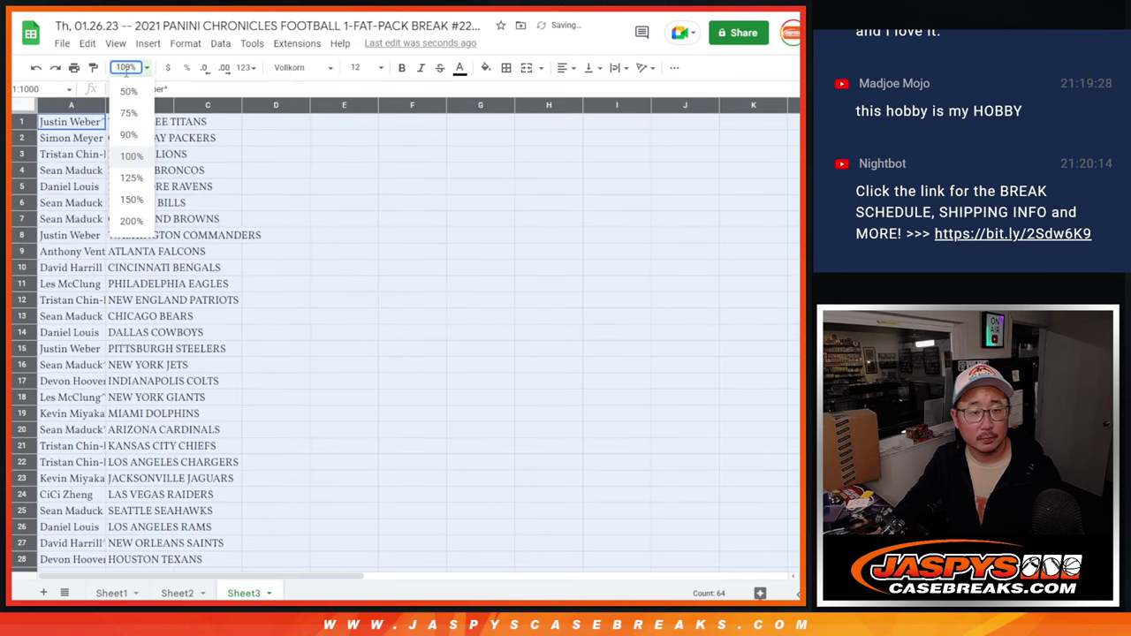
{"action": "left_click", "coordinate": [133, 200]}
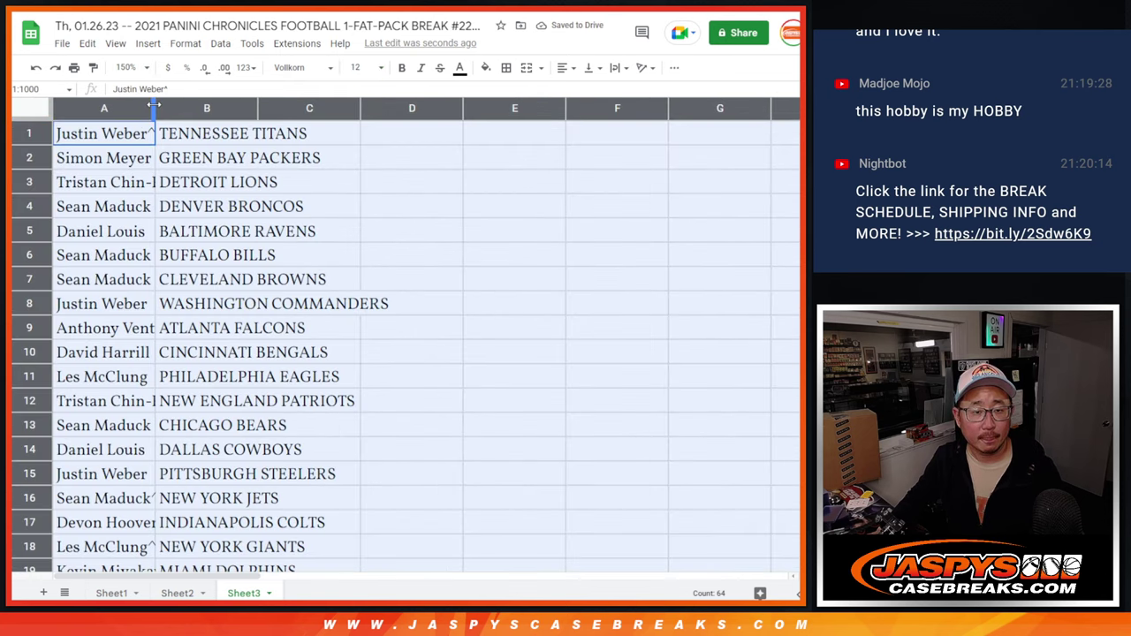
Step: Select the first 16 name–team pairs, then pairs 17 through 32
{"action": "left_click", "coordinate": [305, 497], "text": "shift"}
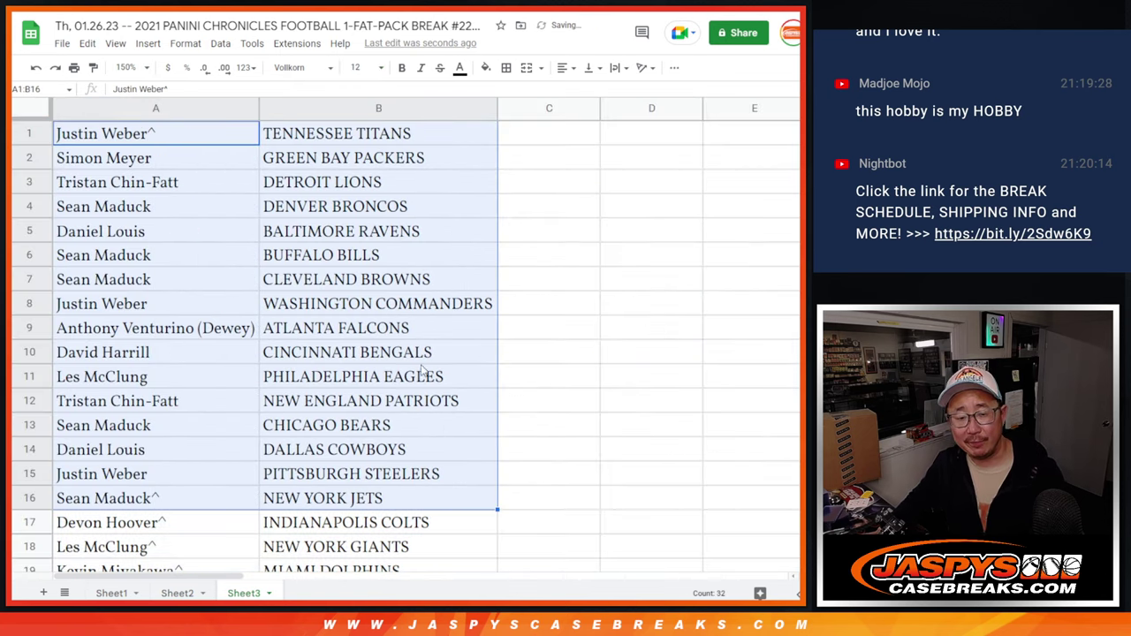
{"action": "scroll", "coordinate": [334, 482], "scroll_direction": "down", "scroll_amount": 5}
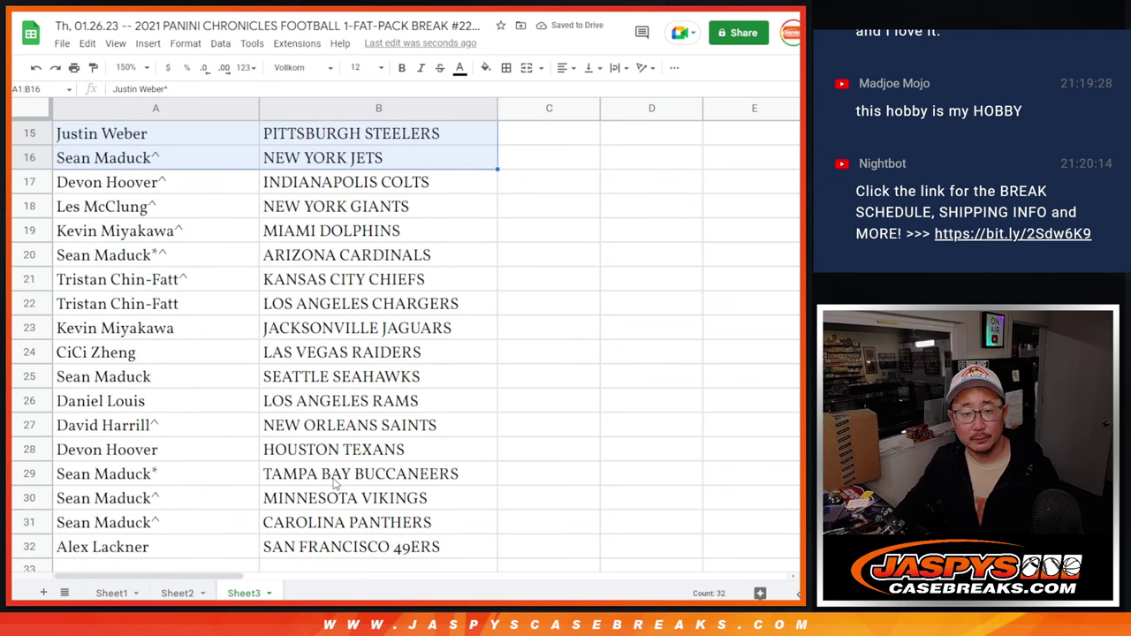
{"action": "left_click", "coordinate": [150, 187]}
{"action": "left_click", "coordinate": [346, 540], "text": "shift"}
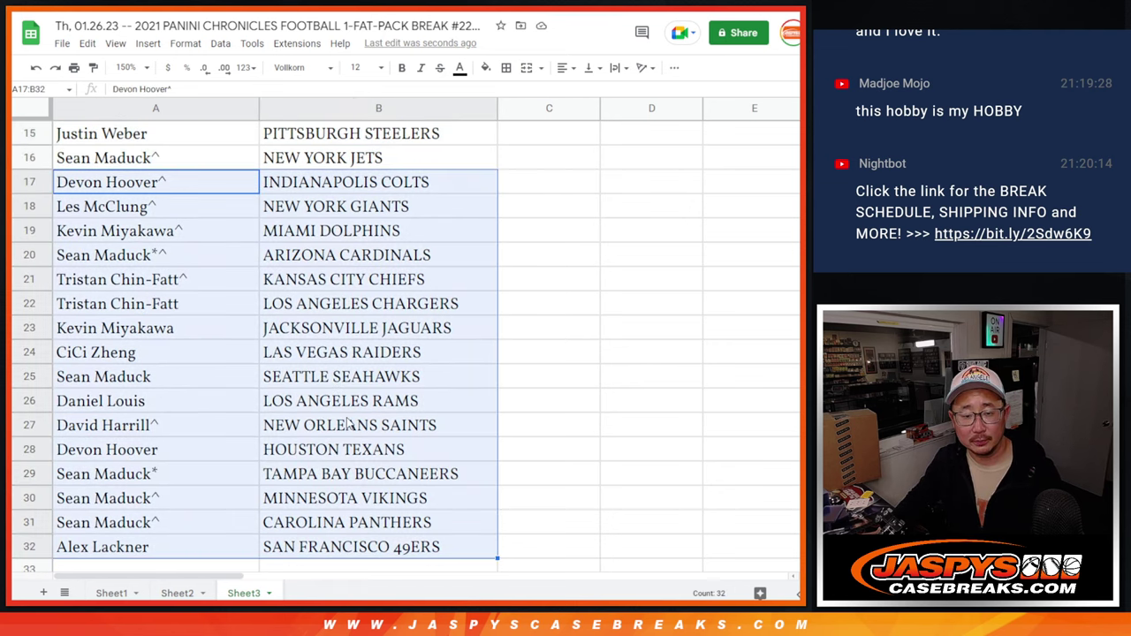
{"action": "scroll", "coordinate": [393, 183], "scroll_direction": "up", "scroll_amount": 5}
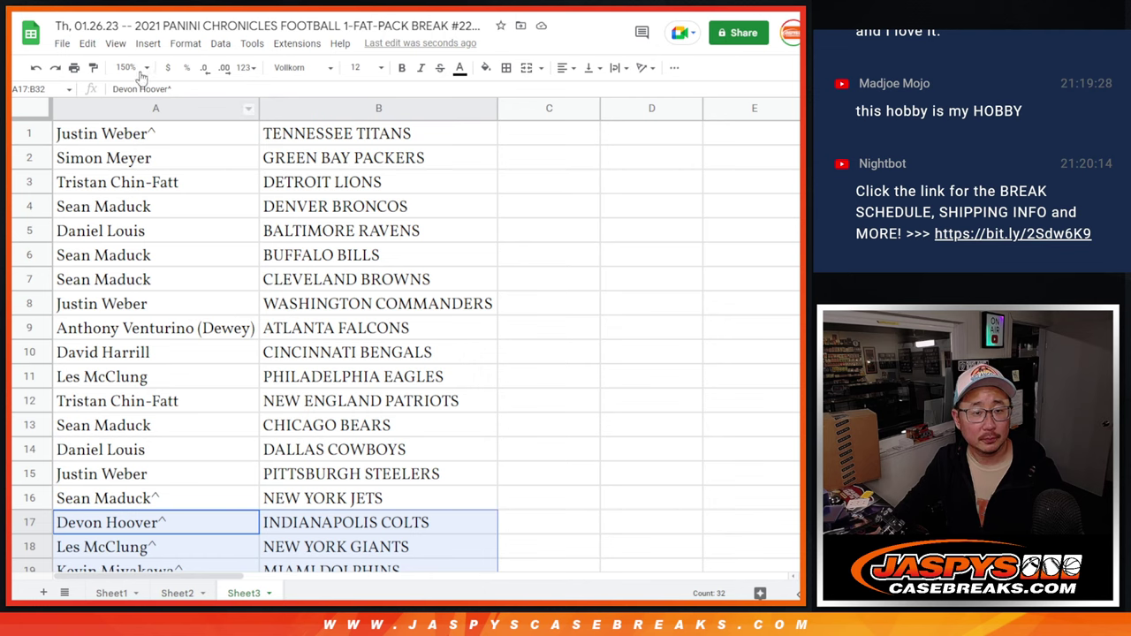
Step: Zoom to 88% and sort the sheet A to Z by column B teams
{"action": "left_click", "coordinate": [127, 67]}
{"action": "type", "text": "8"}
{"action": "key", "text": "Return"}
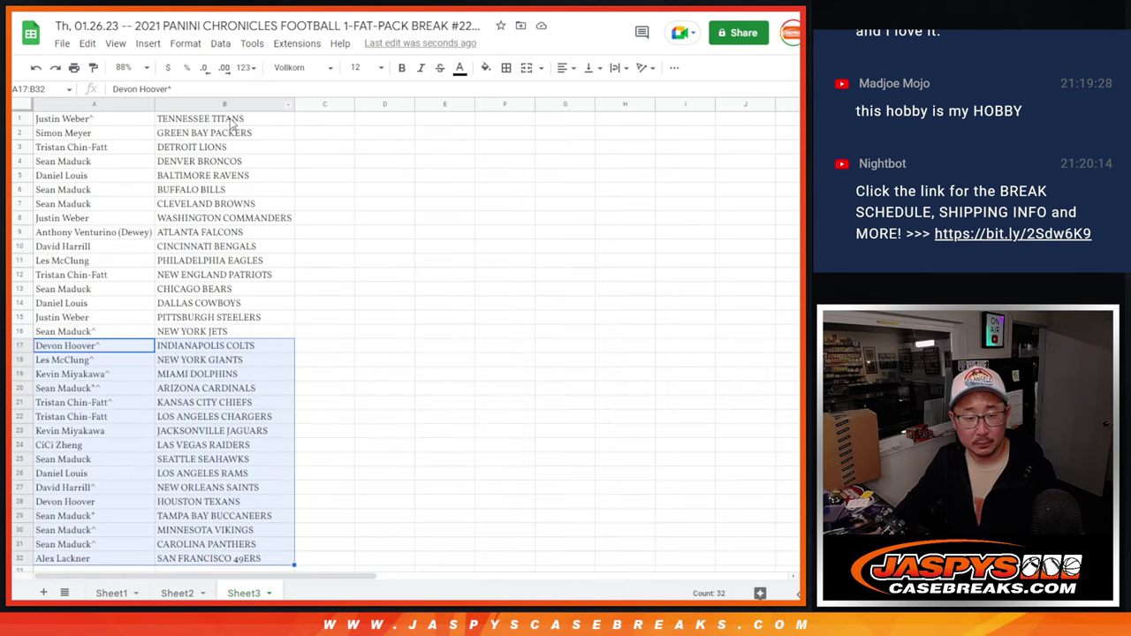
{"action": "right_click", "coordinate": [222, 106]}
{"action": "left_click", "coordinate": [315, 355]}
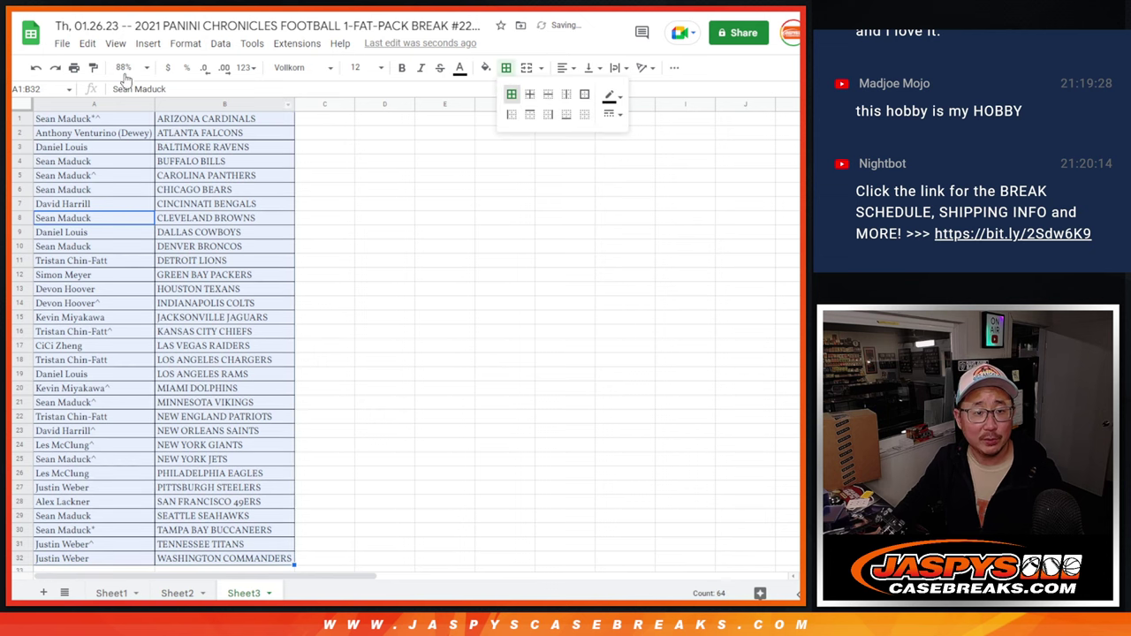
Step: Set up a portrait printout including the workbook title
{"action": "left_click", "coordinate": [74, 68]}
{"action": "left_click", "coordinate": [751, 209]}
{"action": "left_click", "coordinate": [684, 410]}
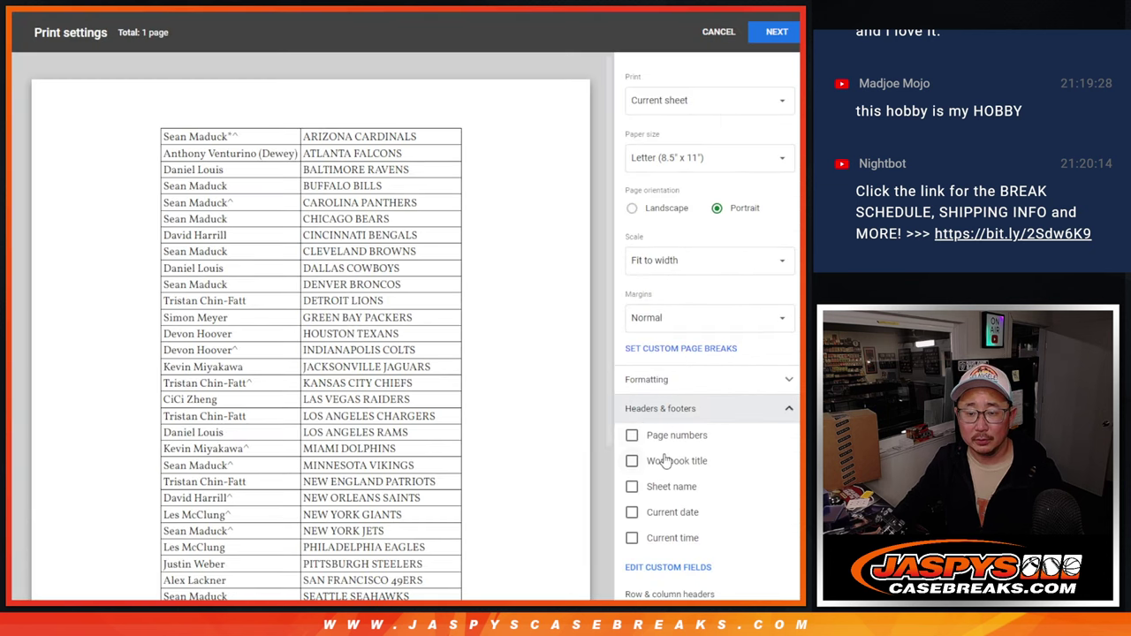
{"action": "left_click", "coordinate": [662, 460]}
{"action": "left_click", "coordinate": [777, 34]}
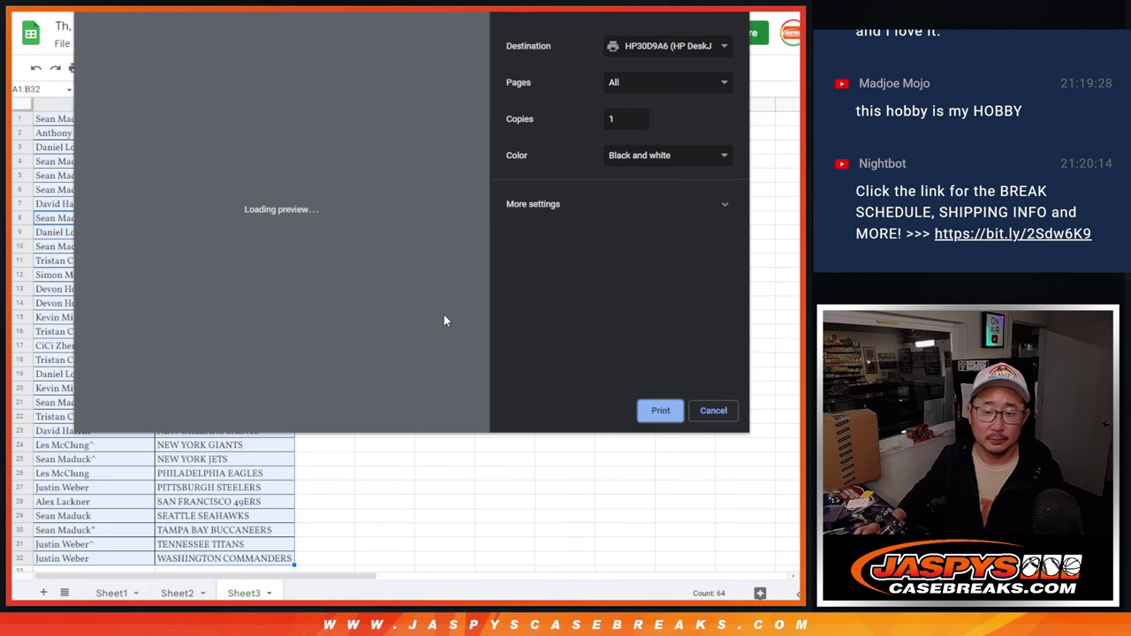
{"action": "key", "text": "Return"}
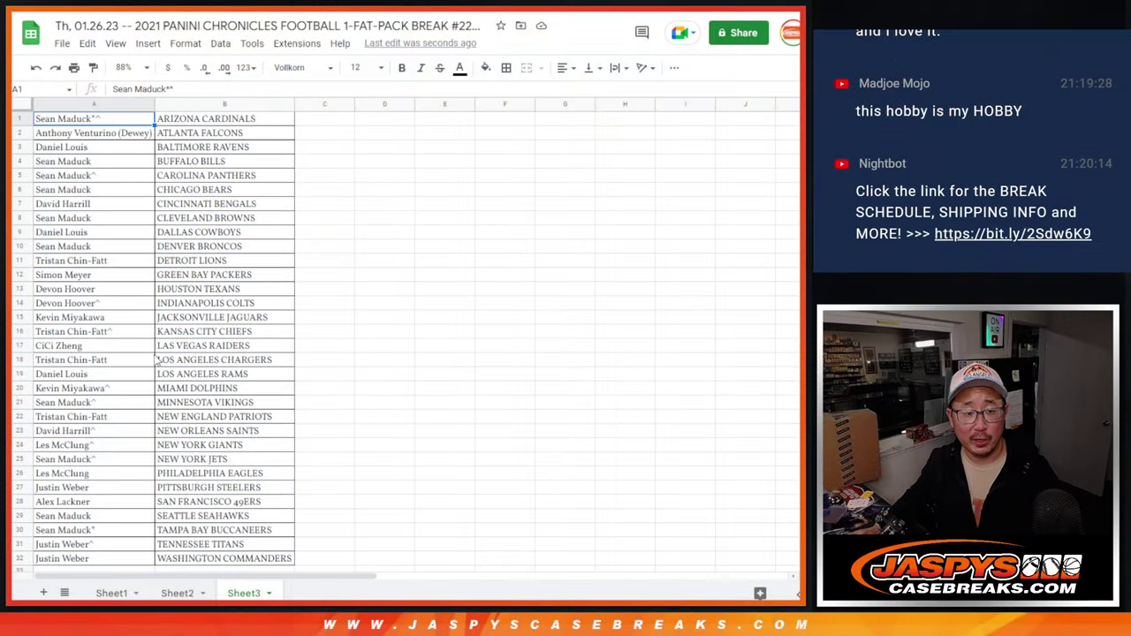
Step: Copy the 32 names in column A into the List Randomizer box
{"action": "scroll", "coordinate": [156, 380], "scroll_direction": "down", "scroll_amount": 2}
{"action": "left_click", "coordinate": [127, 491], "text": "shift"}
{"action": "scroll", "coordinate": [454, 219], "scroll_direction": "up", "scroll_amount": 2}
{"action": "key", "text": "ctrl+c"}
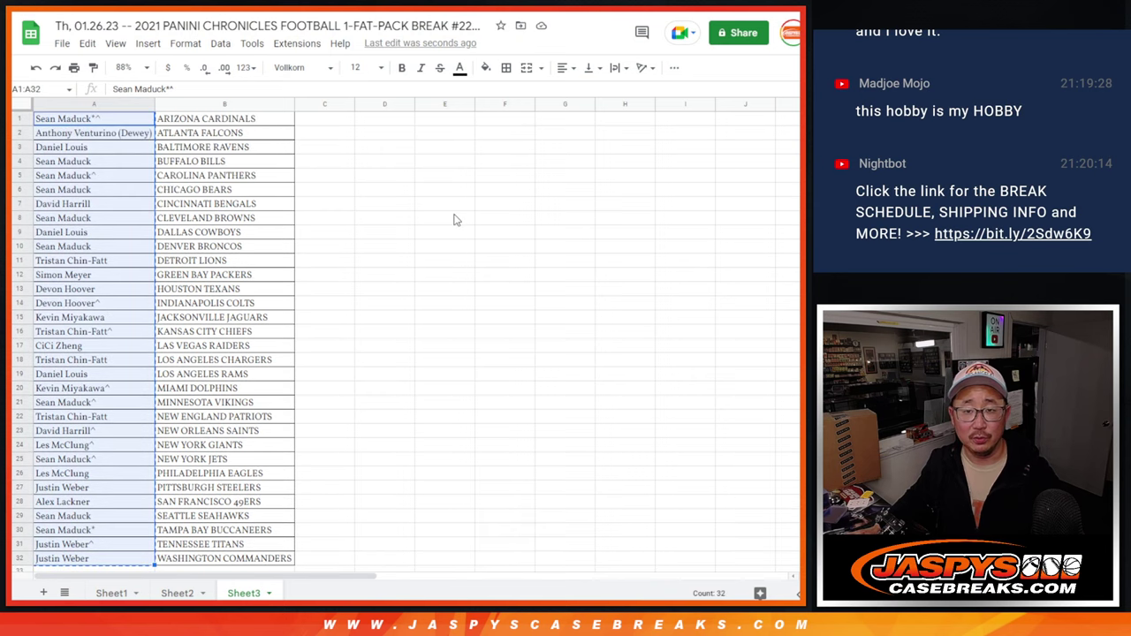
{"action": "key", "text": "ctrl+Tab"}
{"action": "key", "text": "ctrl+Tab"}
{"action": "left_click", "coordinate": [434, 449]}
{"action": "key", "text": "ctrl+v"}
Step: Go to Sheet1 and select its empty column A
{"action": "key", "text": "ctrl+shift+Tab"}
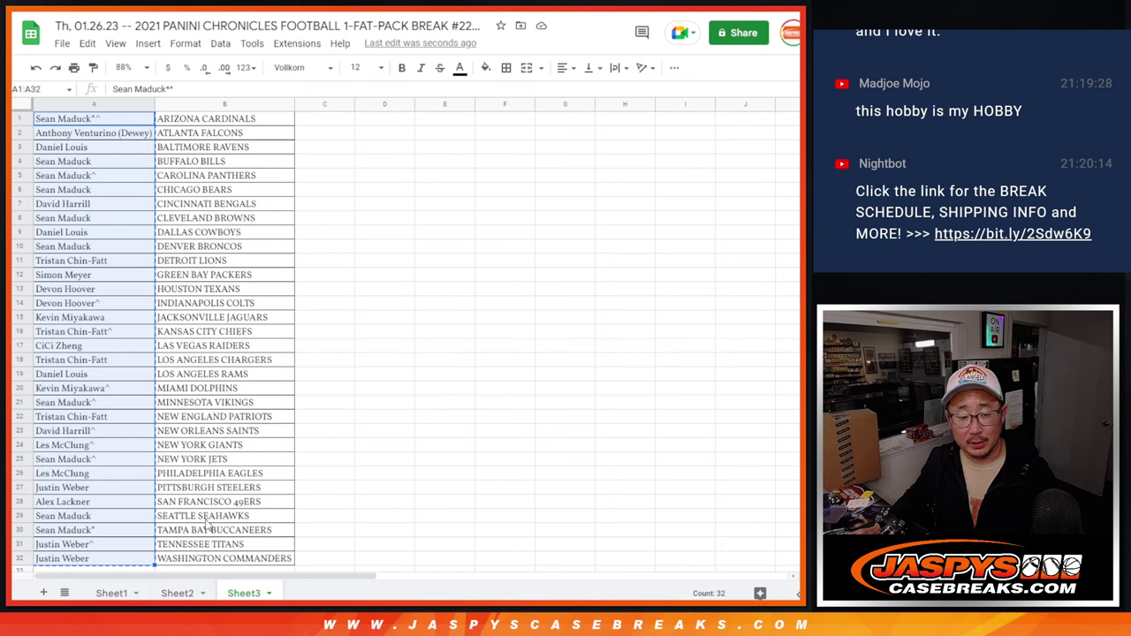
{"action": "left_click", "coordinate": [112, 593]}
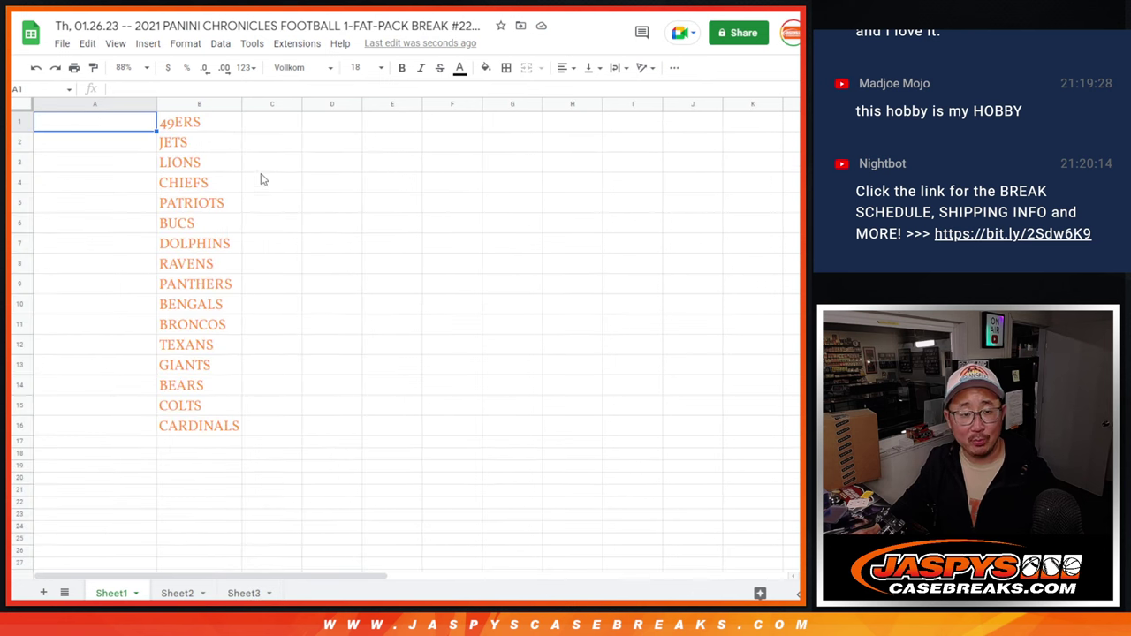
{"action": "left_click", "coordinate": [114, 106]}
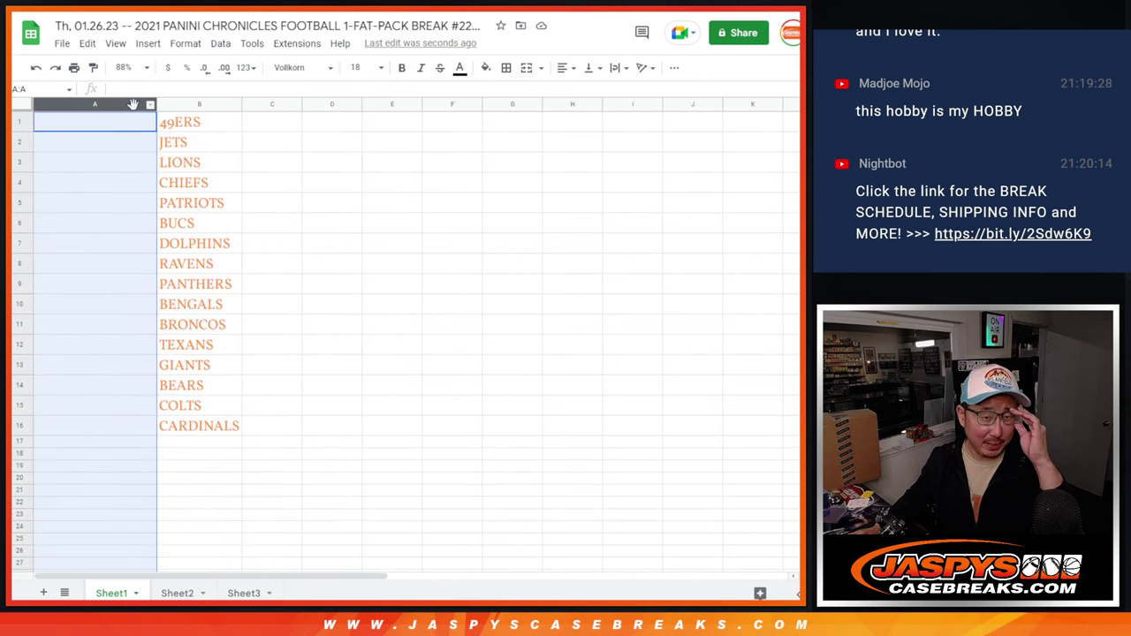
Step: Roll the two dice for a result of 5, then shuffle the 32-name list once
{"action": "key", "text": "ctrl+Tab"}
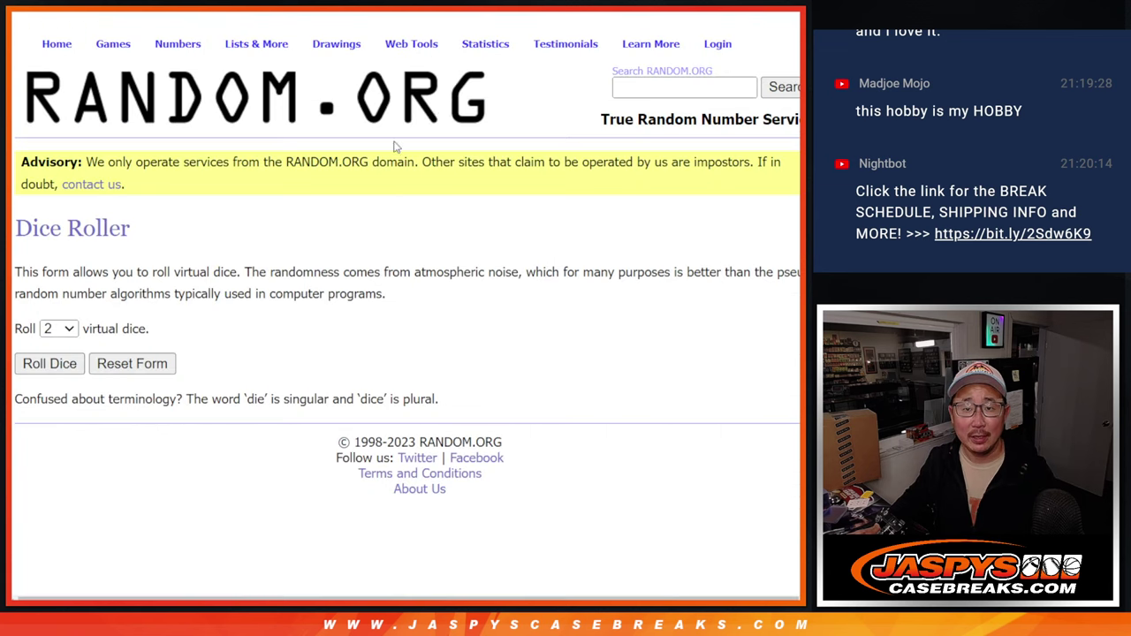
{"action": "left_click", "coordinate": [54, 362]}
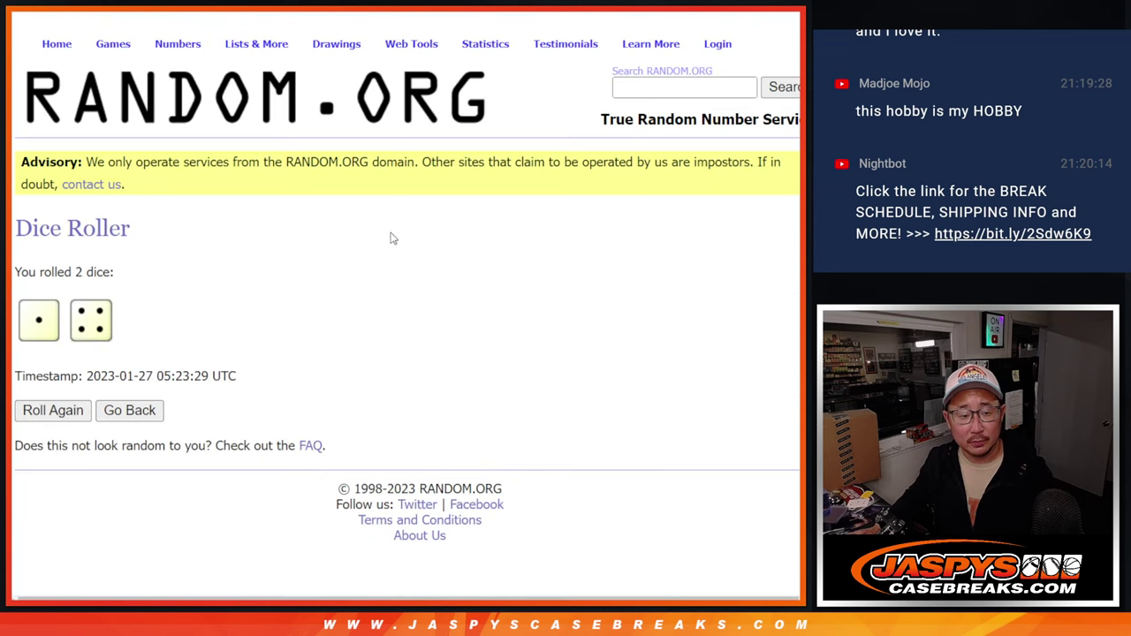
{"action": "key", "text": "ctrl+Tab"}
{"action": "scroll", "coordinate": [504, 389], "scroll_direction": "down", "scroll_amount": 3}
{"action": "left_click", "coordinate": [38, 476]}
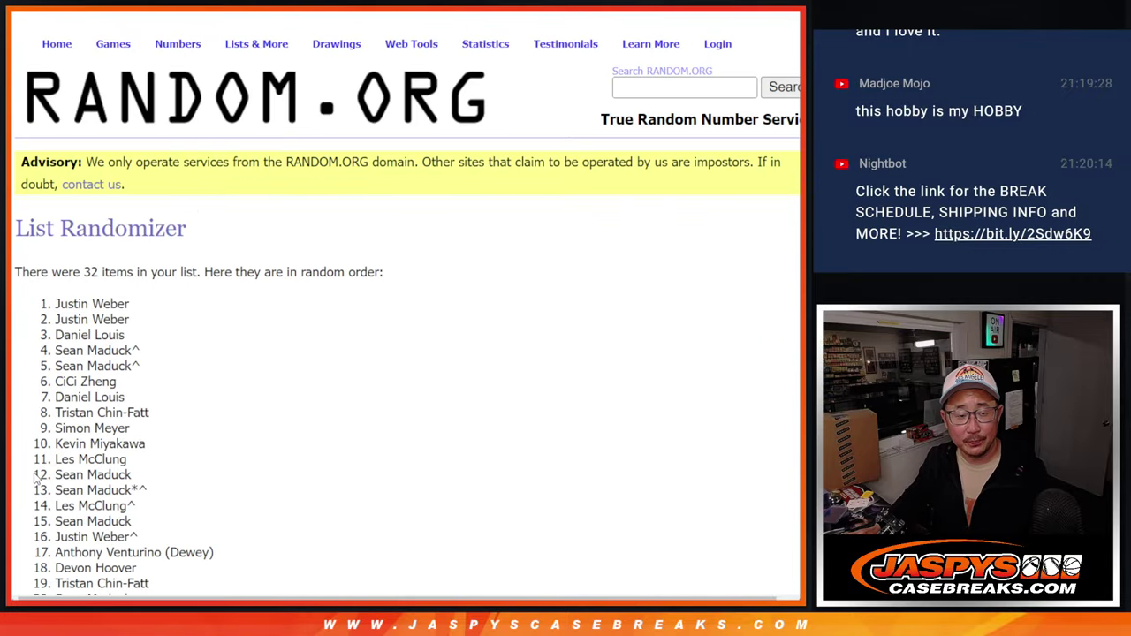
Step: Reshuffle the name list four more times for five shuffles in total
{"action": "scroll", "coordinate": [39, 475], "scroll_direction": "down", "scroll_amount": 5}
{"action": "left_click", "coordinate": [39, 476]}
{"action": "scroll", "coordinate": [39, 475], "scroll_direction": "down", "scroll_amount": 5}
{"action": "left_click", "coordinate": [39, 476]}
{"action": "scroll", "coordinate": [37, 477], "scroll_direction": "down", "scroll_amount": 5}
{"action": "left_click", "coordinate": [37, 476]}
{"action": "scroll", "coordinate": [37, 478], "scroll_direction": "down", "scroll_amount": 5}
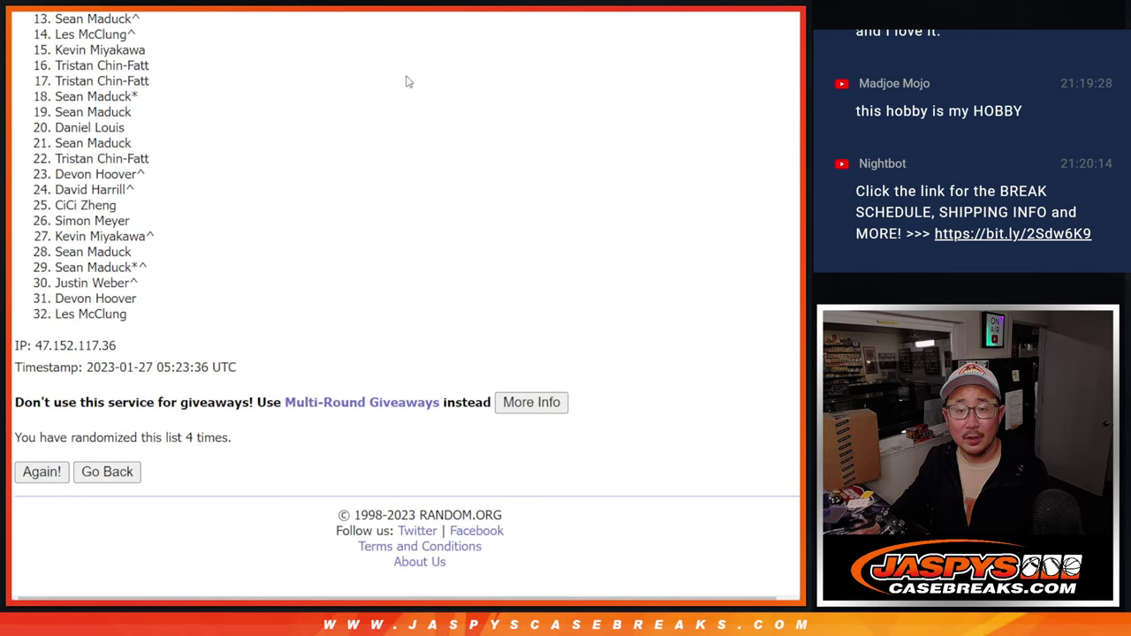
{"action": "left_click", "coordinate": [46, 469]}
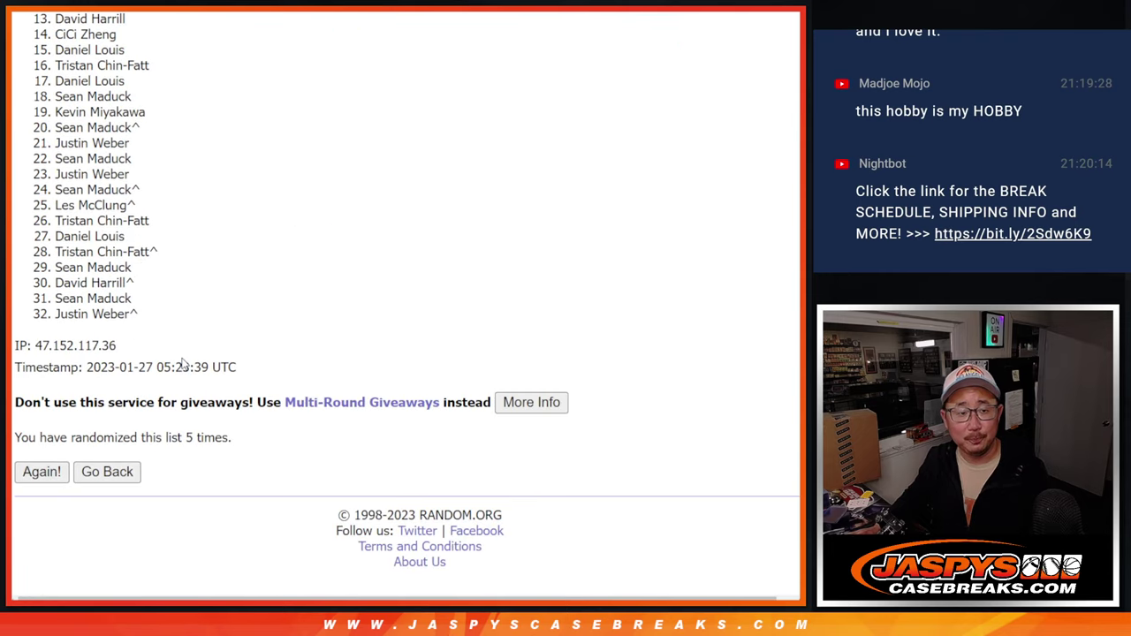
{"action": "key", "text": "ctrl+Tab"}
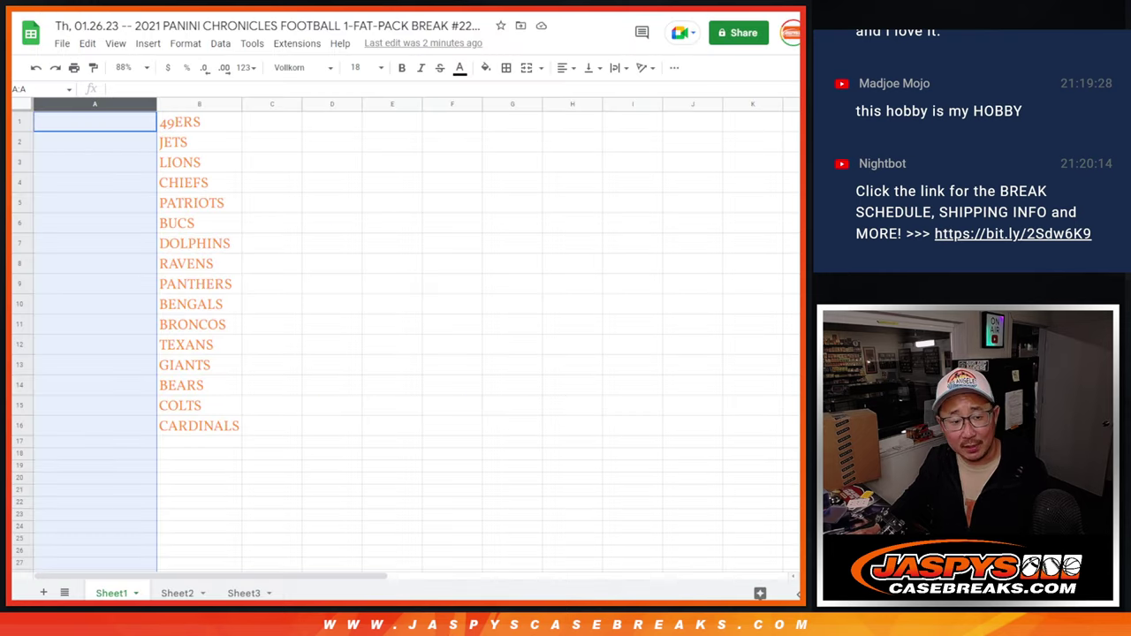
Step: Review the shuffled list, highlighting the shuffle count, entries 17–32 and entry 13
{"action": "key", "text": "ctrl+shift+Tab"}
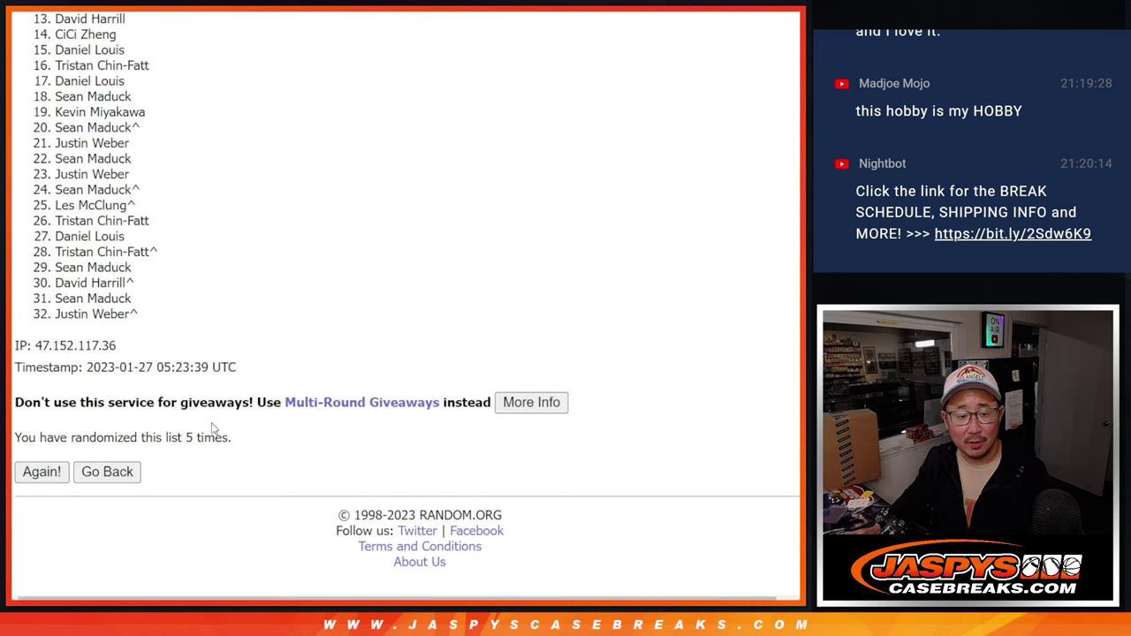
{"action": "left_click_drag", "start_coordinate": [182, 437], "coordinate": [223, 438]}
{"action": "mouse_move", "coordinate": [53, 82]}
{"action": "left_mouse_down"}
{"action": "mouse_move", "coordinate": [146, 236]}
{"action": "mouse_move", "coordinate": [166, 327]}
{"action": "left_mouse_up"}
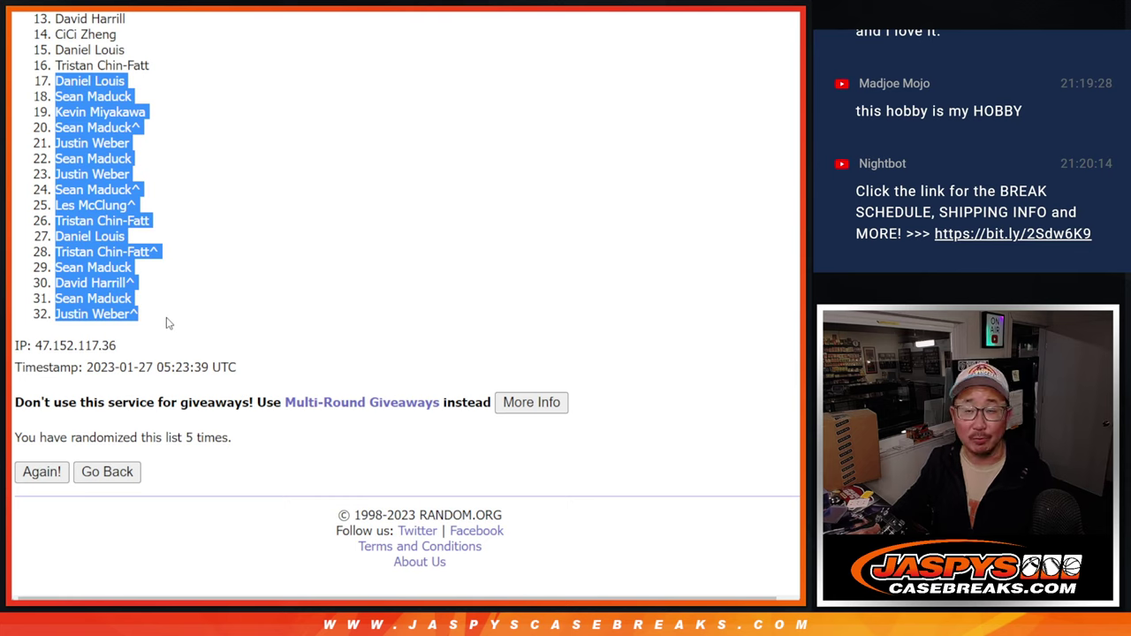
{"action": "double_click", "coordinate": [79, 65]}
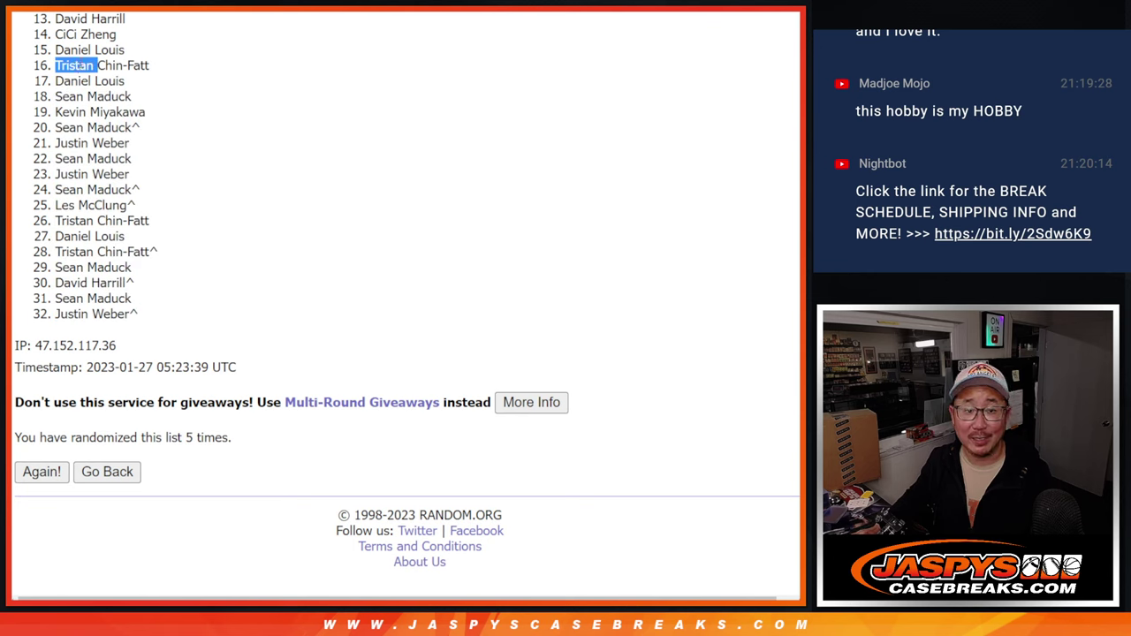
{"action": "left_click", "coordinate": [64, 49]}
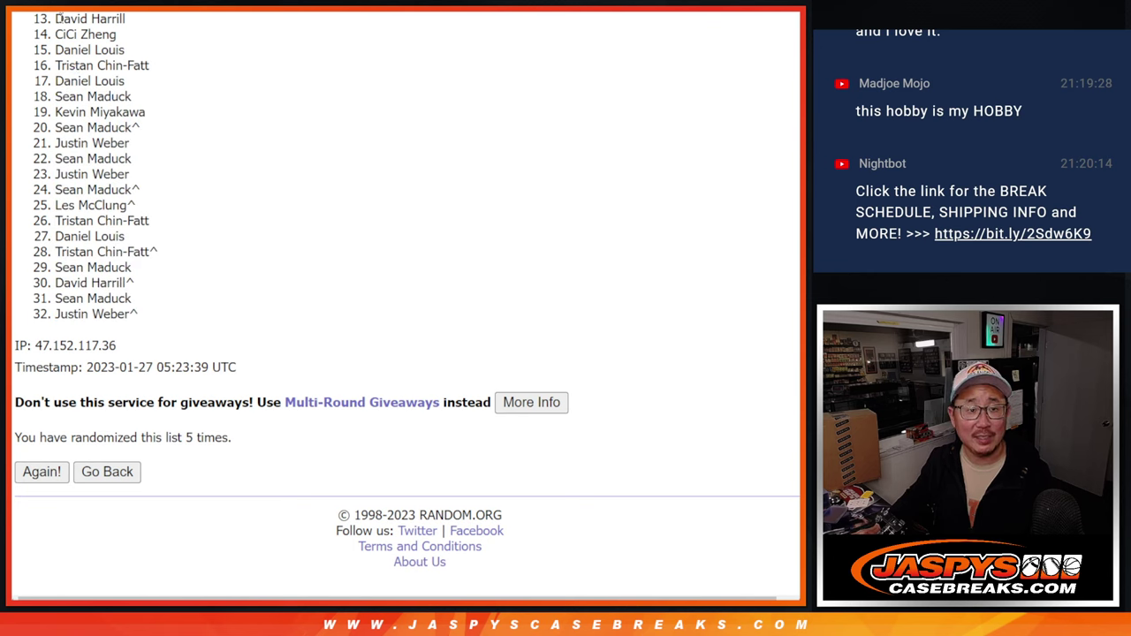
{"action": "triple_click", "coordinate": [56, 19]}
Step: Select the top 16 names of the shuffled list
{"action": "scroll", "coordinate": [790, 297], "scroll_direction": "up", "scroll_amount": 1}
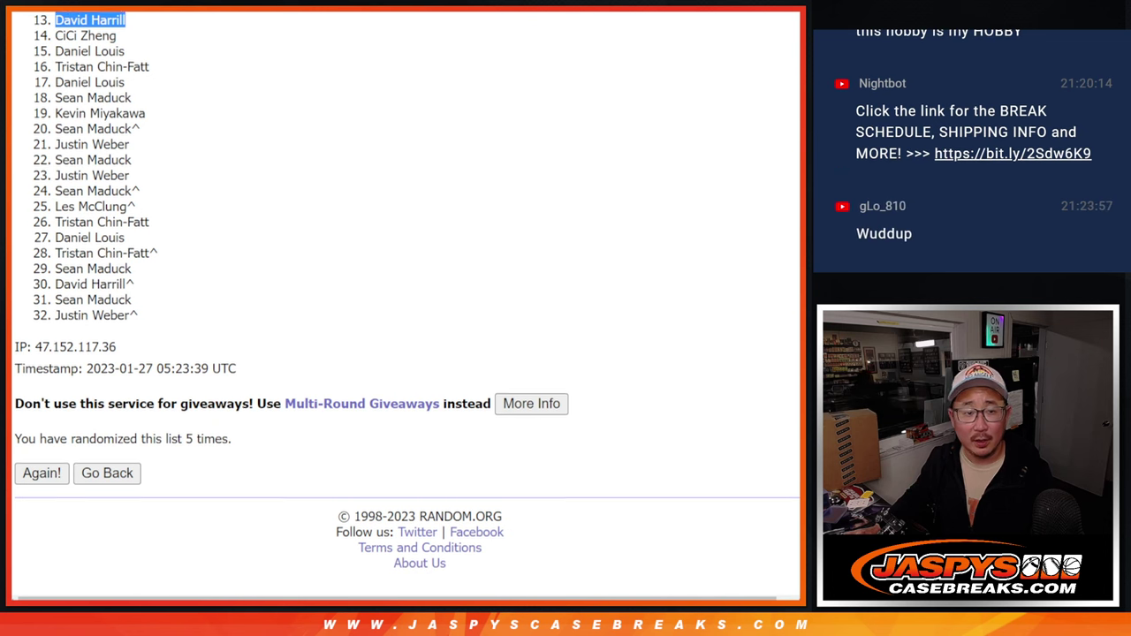
{"action": "scroll", "coordinate": [799, 254], "scroll_direction": "up", "scroll_amount": 4}
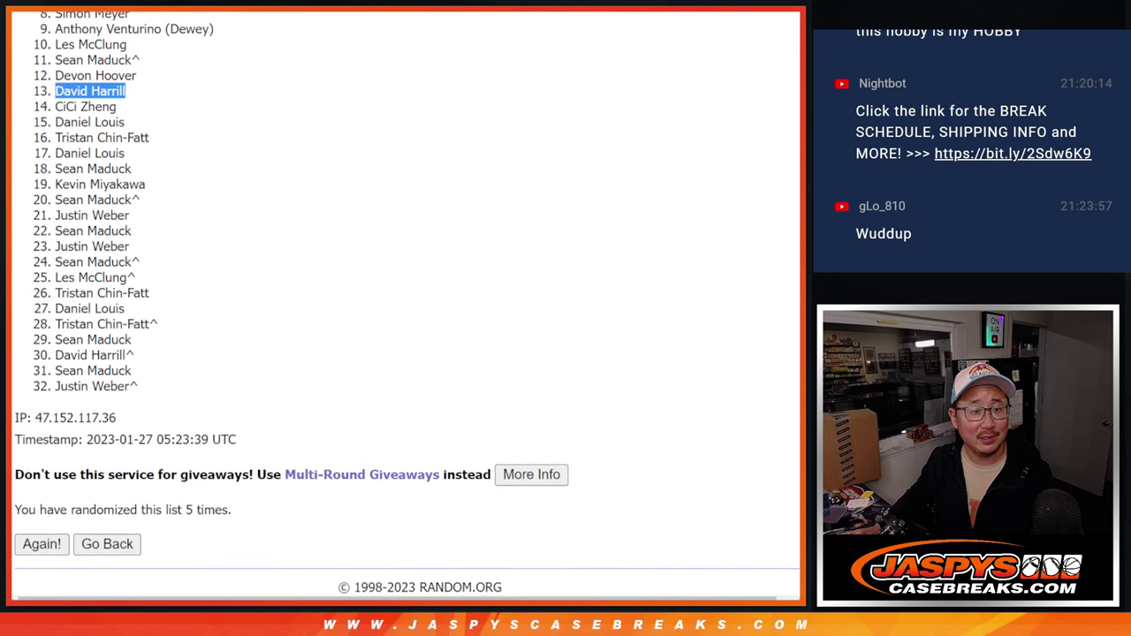
{"action": "scroll", "coordinate": [797, 243], "scroll_direction": "up", "scroll_amount": 3}
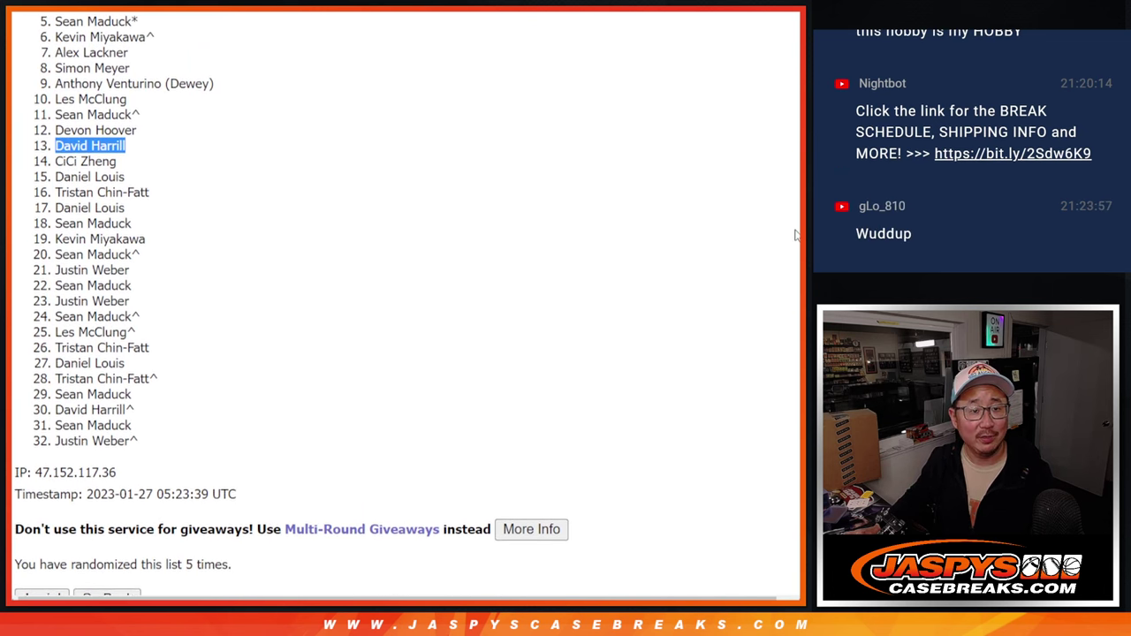
{"action": "scroll", "coordinate": [794, 229], "scroll_direction": "up", "scroll_amount": 3}
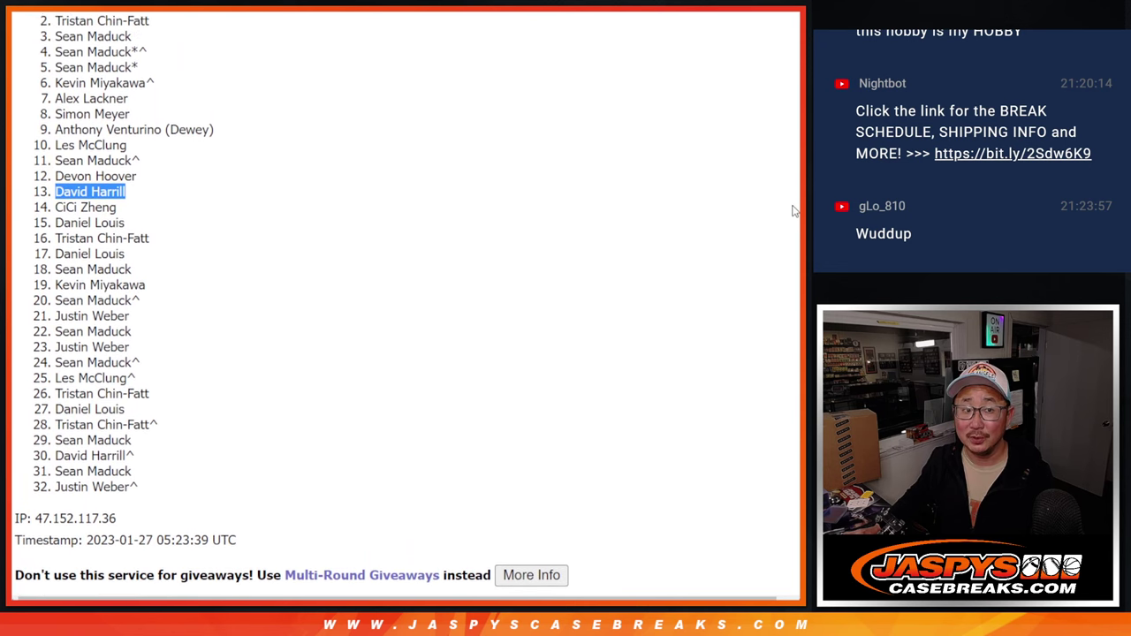
{"action": "scroll", "coordinate": [792, 203], "scroll_direction": "up", "scroll_amount": 1}
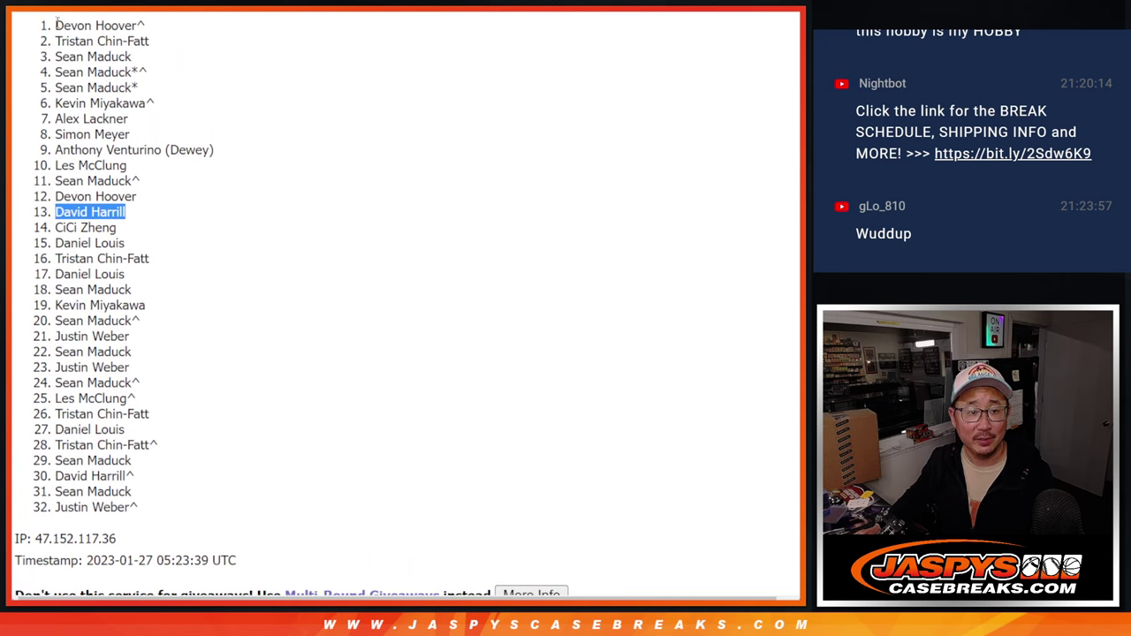
{"action": "left_click_drag", "start_coordinate": [56, 21], "coordinate": [156, 262]}
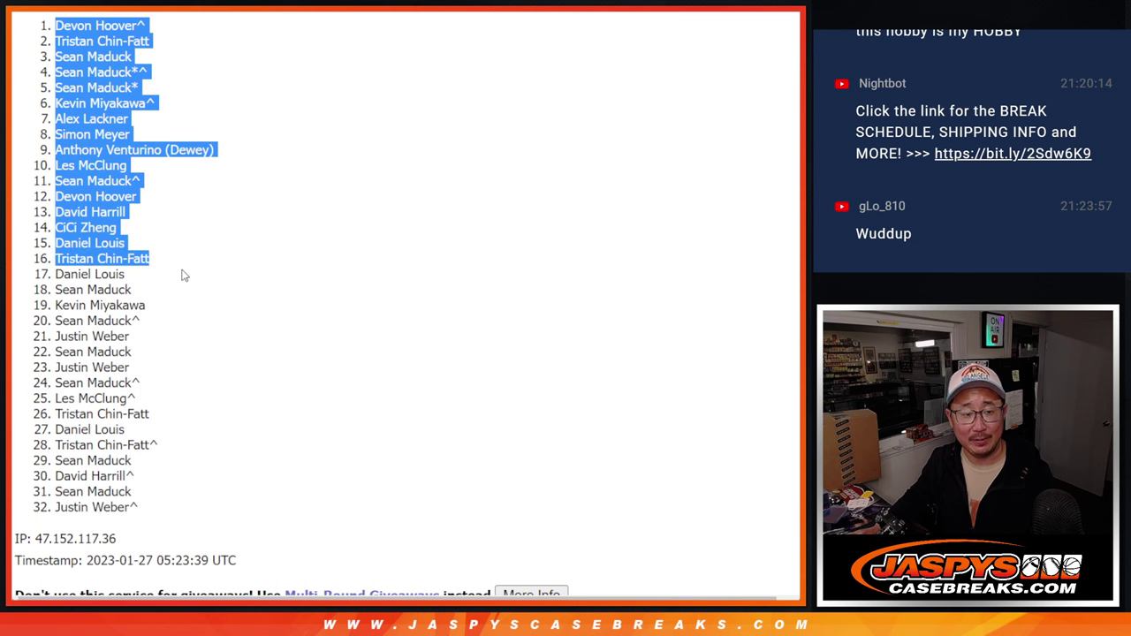
{"action": "scroll", "coordinate": [191, 273], "scroll_direction": "down", "scroll_amount": 3}
{"action": "scroll", "coordinate": [196, 273], "scroll_direction": "up", "scroll_amount": 3}
{"action": "scroll", "coordinate": [194, 243], "scroll_direction": "down", "scroll_amount": 2}
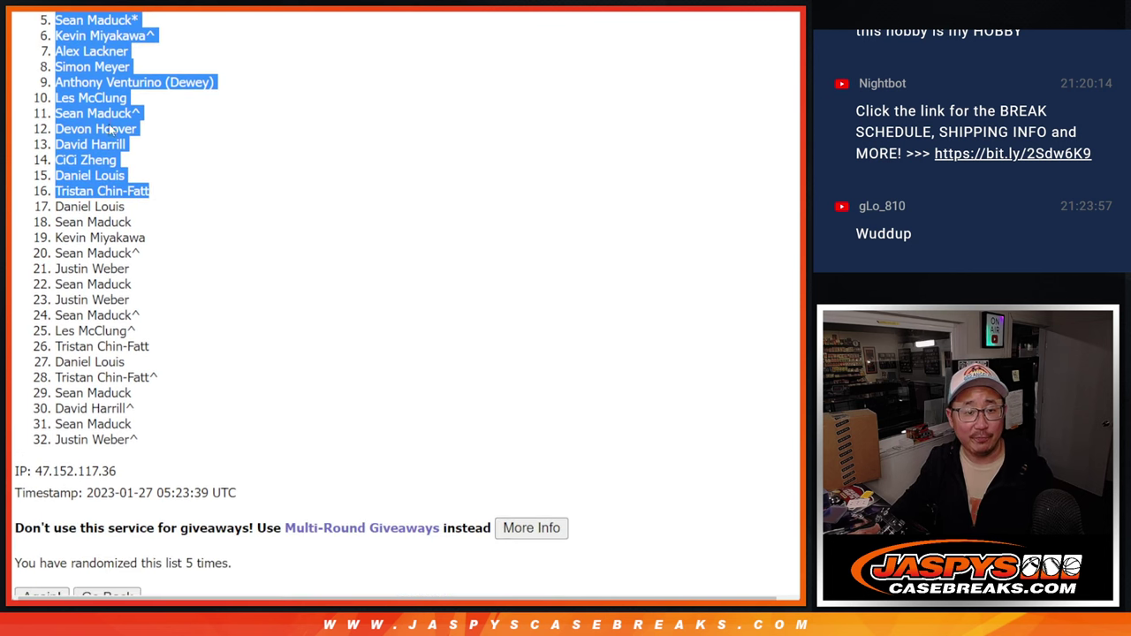
Step: Paste the 16 names into column A and format them in 18-point Vollkorn
{"action": "key", "text": "ctrl+Tab"}
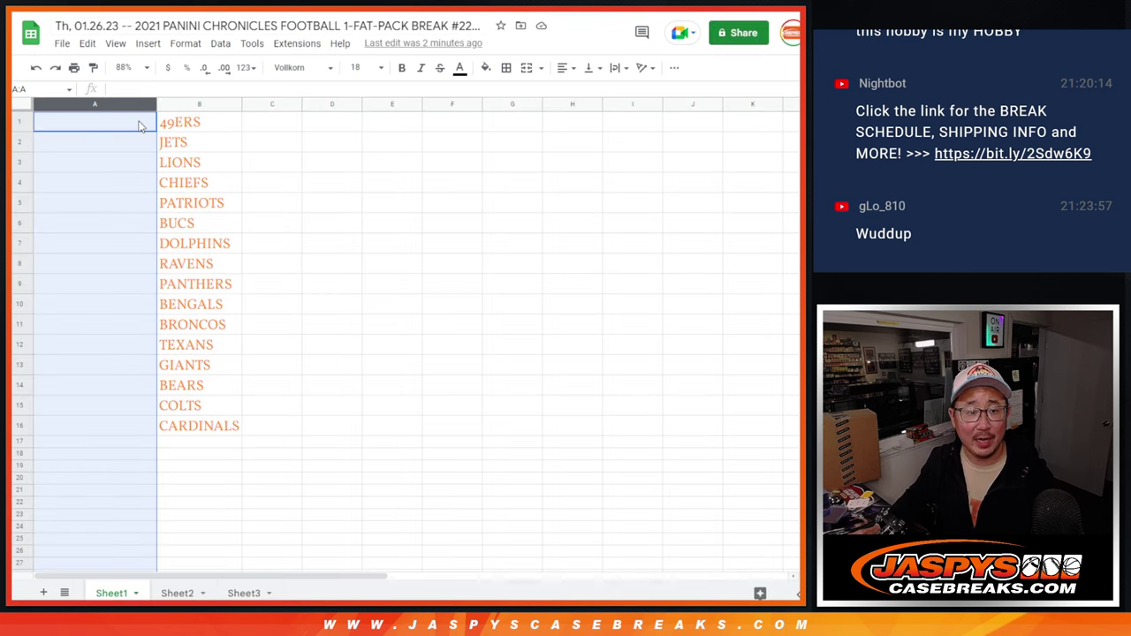
{"action": "key", "text": "ctrl+v"}
{"action": "left_click", "coordinate": [298, 69]}
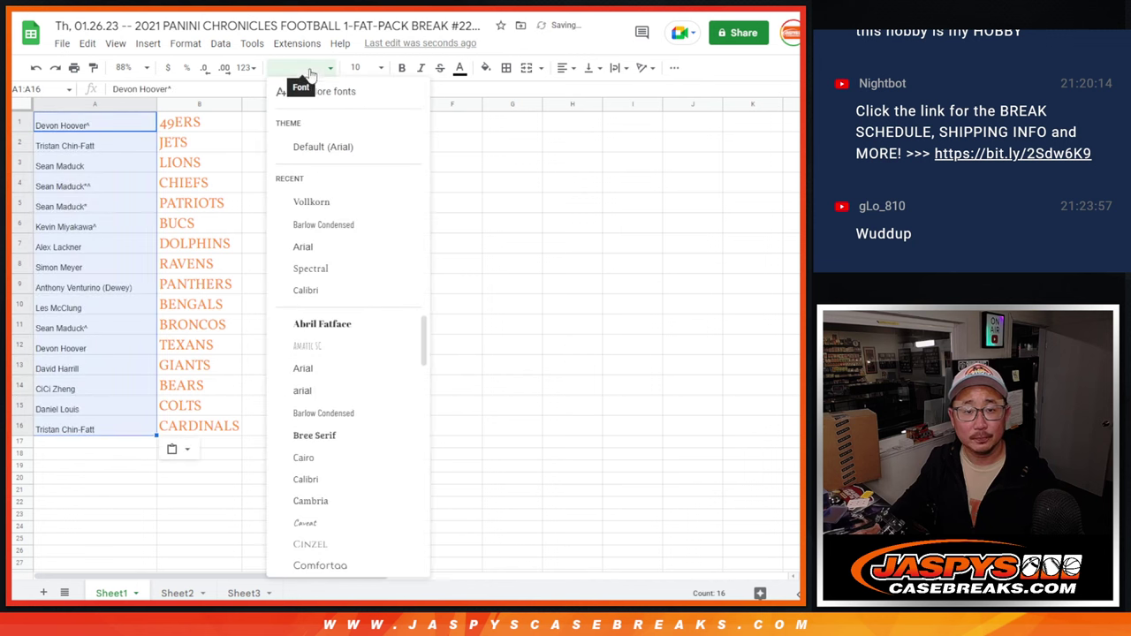
{"action": "left_click", "coordinate": [344, 201]}
{"action": "left_click", "coordinate": [357, 67]}
{"action": "left_click", "coordinate": [361, 263]}
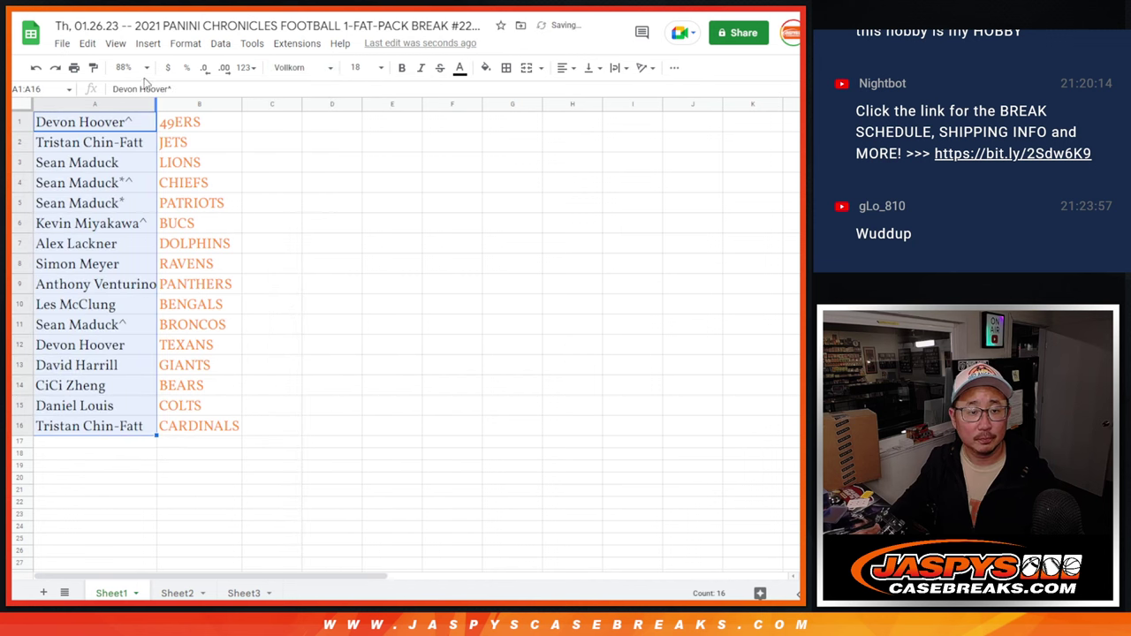
Step: Set the sheet zoom to 100% and autofit column A to the longest name
{"action": "left_click", "coordinate": [133, 67]}
{"action": "left_click", "coordinate": [133, 153]}
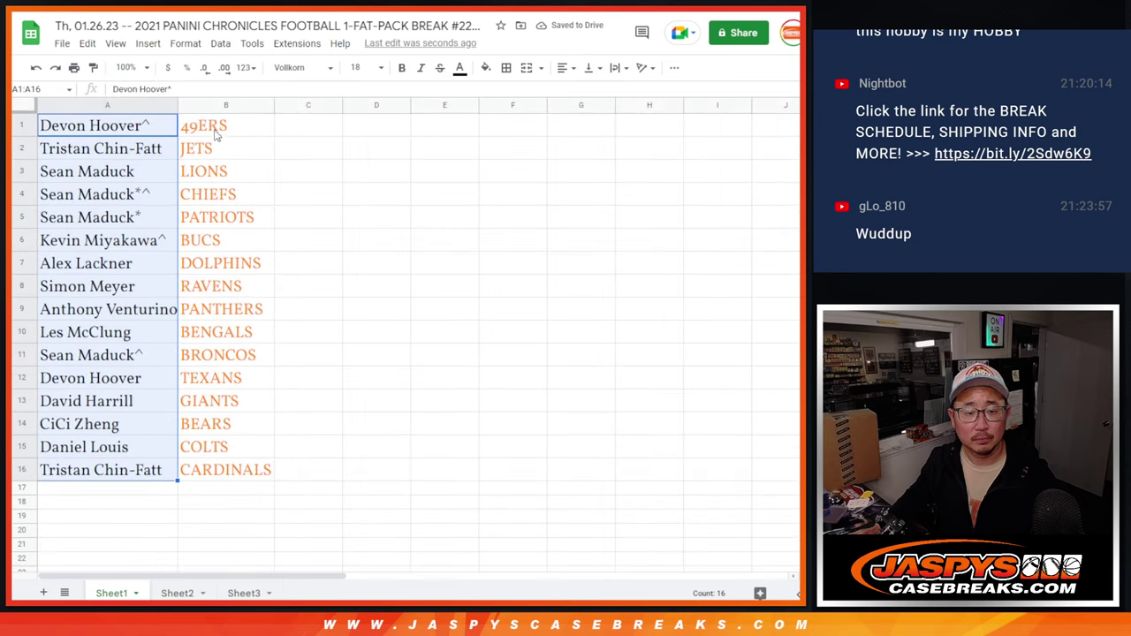
{"action": "double_click", "coordinate": [175, 104]}
{"action": "left_click", "coordinate": [207, 143]}
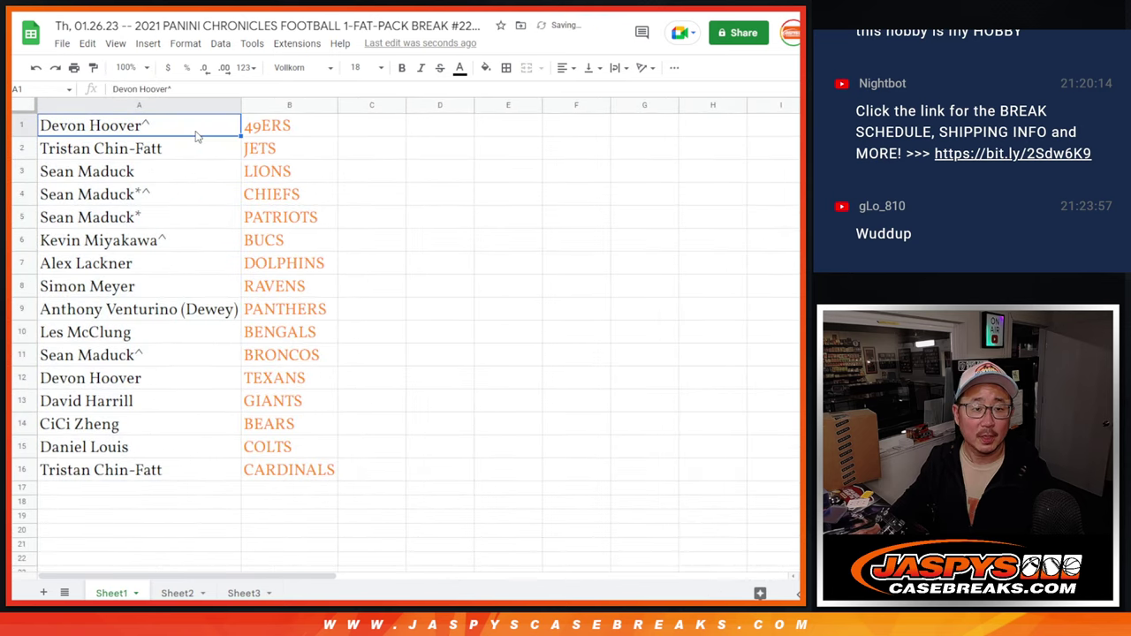
Step: Step down through the pasted names from A3 to A13 to check them
{"action": "key", "text": "Down"}
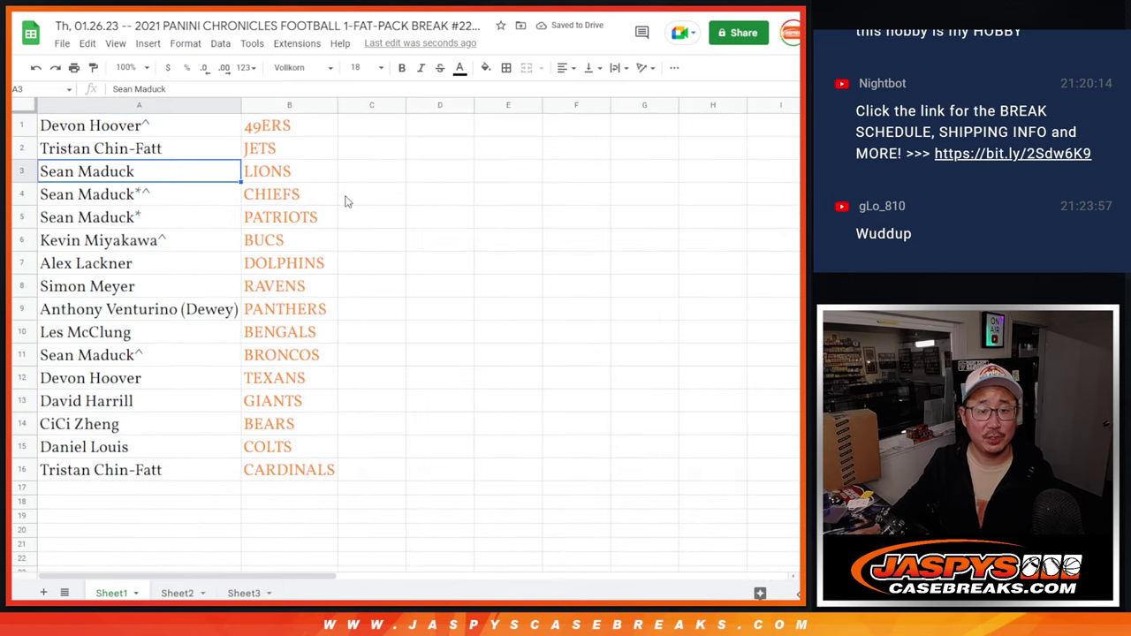
{"action": "key", "text": "Down"}
{"action": "key", "text": "Down"}
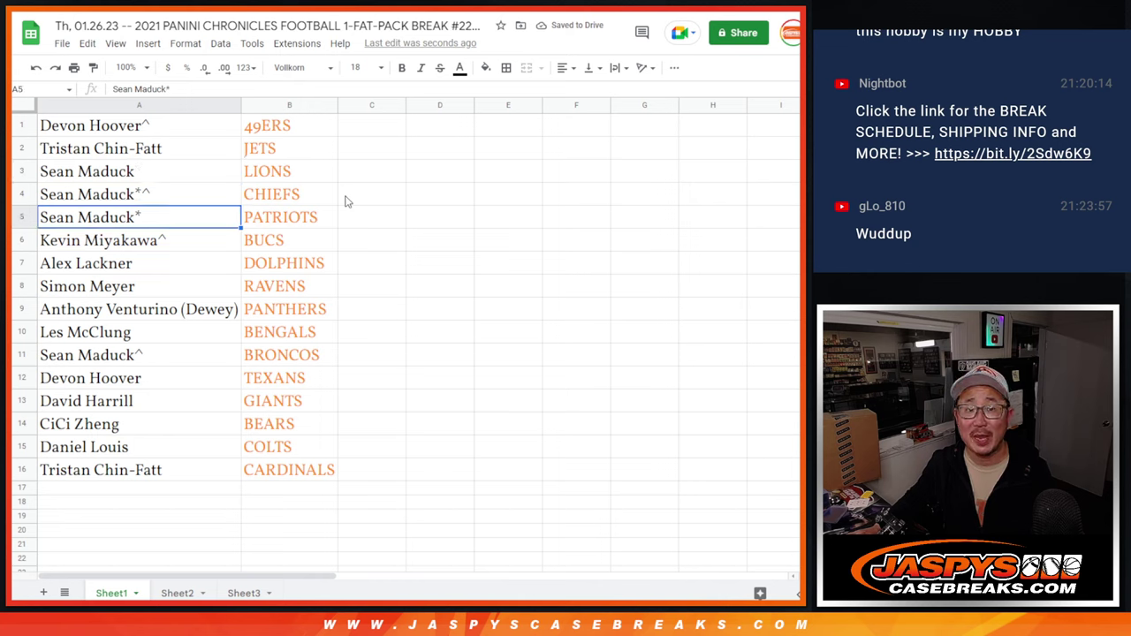
{"action": "key", "text": "Down"}
{"action": "key", "text": "Down"}
{"action": "key", "text": "Down"}
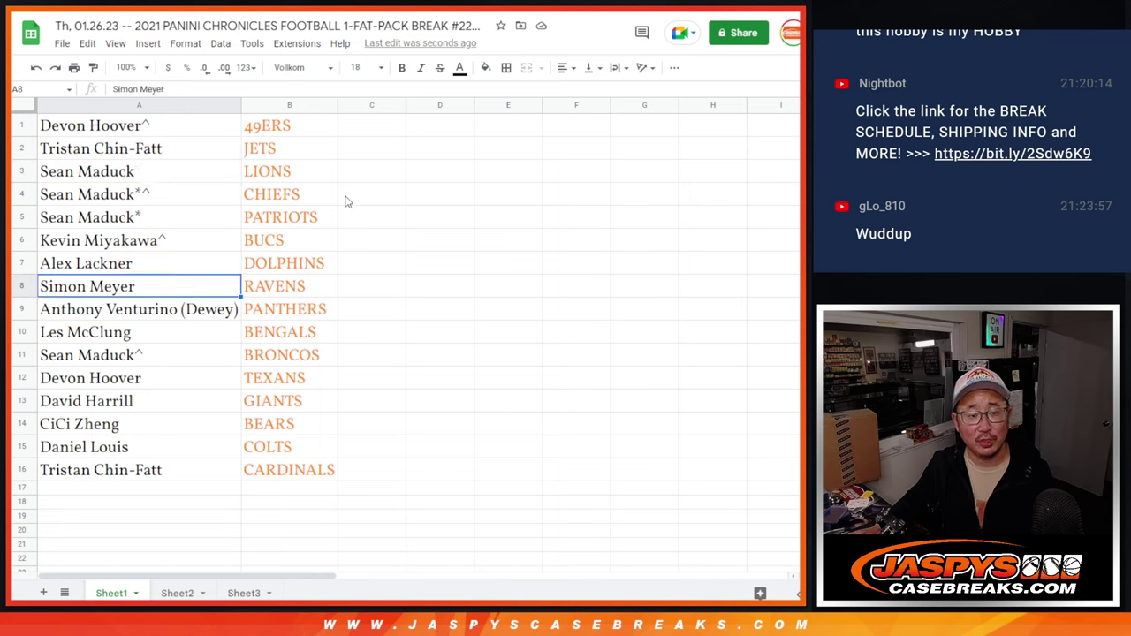
{"action": "key", "text": "Down"}
{"action": "key", "text": "Down"}
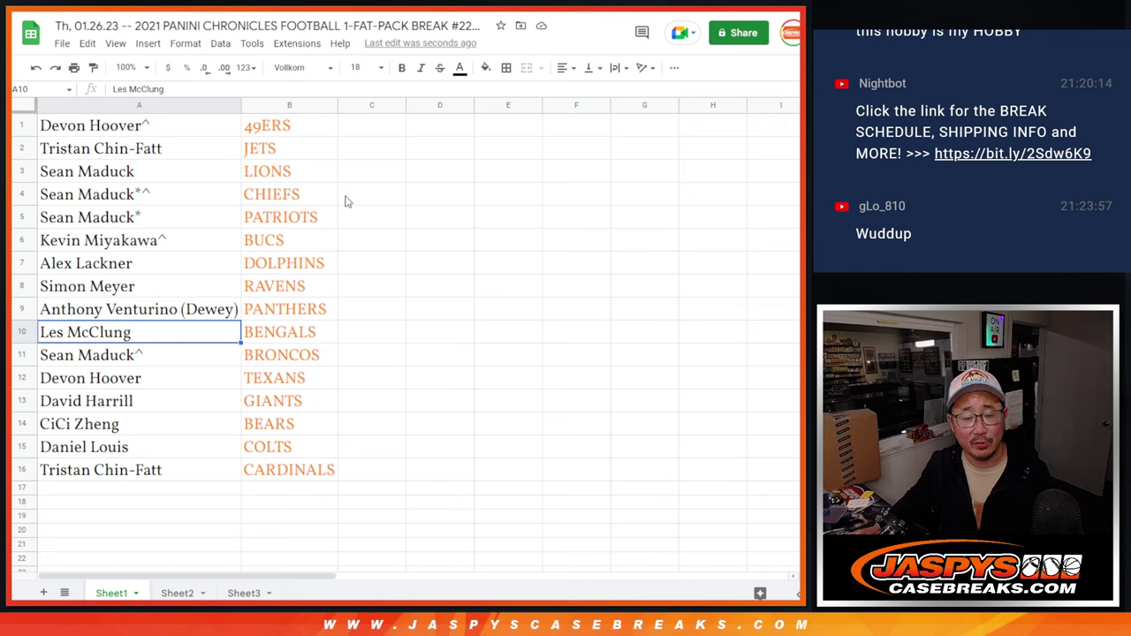
{"action": "key", "text": "Down"}
{"action": "key", "text": "Down"}
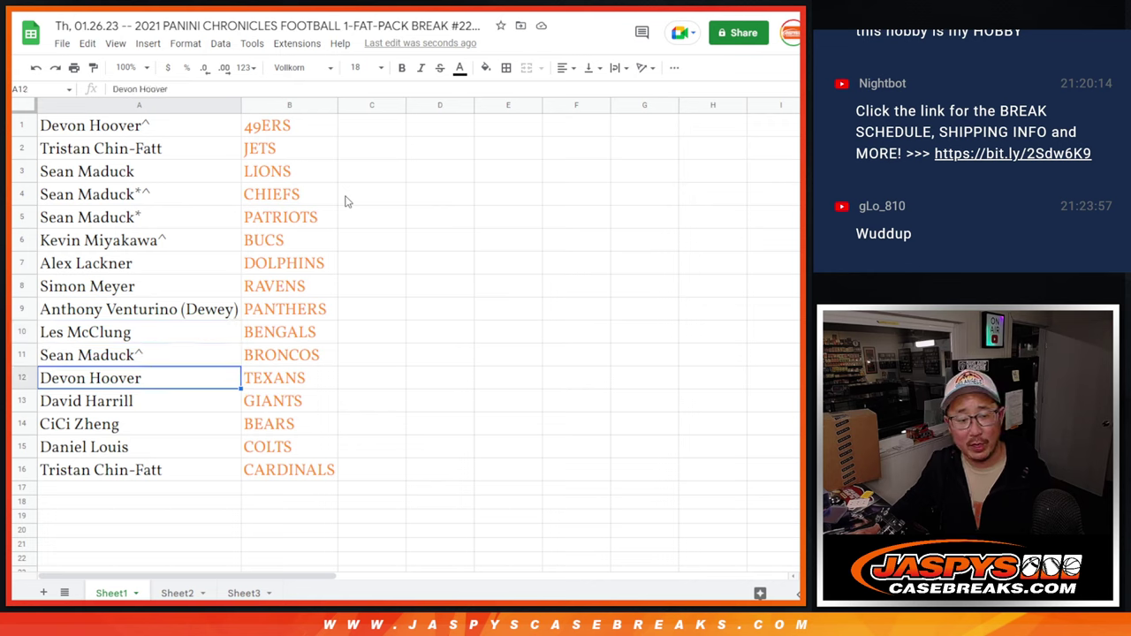
{"action": "key", "text": "Down"}
{"action": "key", "text": "Down"}
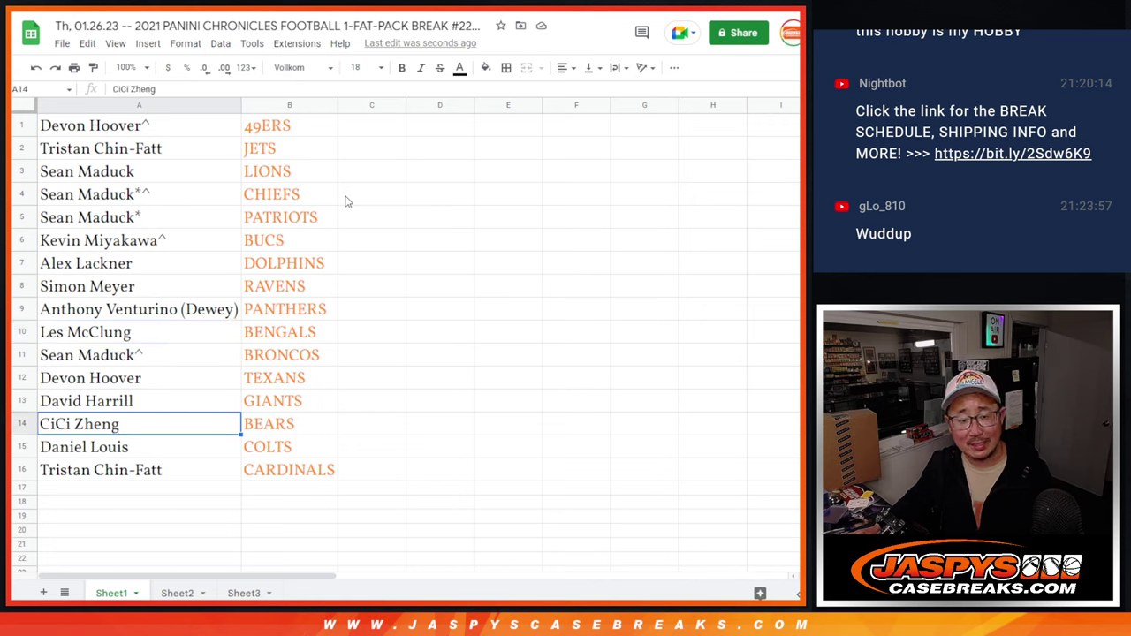
{"action": "key", "text": "Down"}
{"action": "key", "text": "Down"}
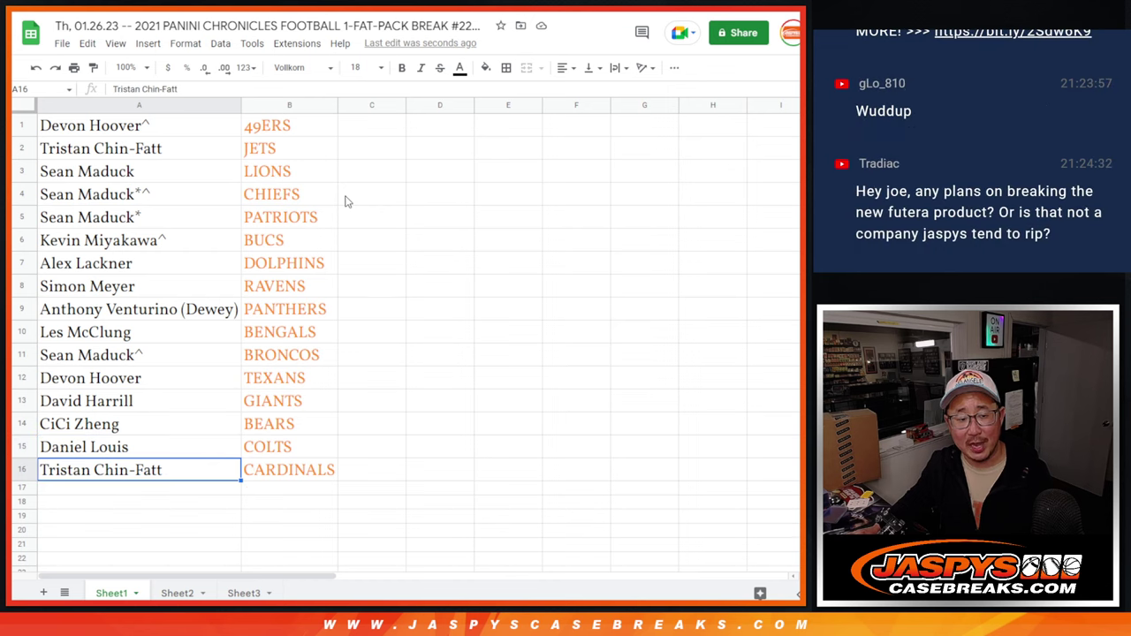